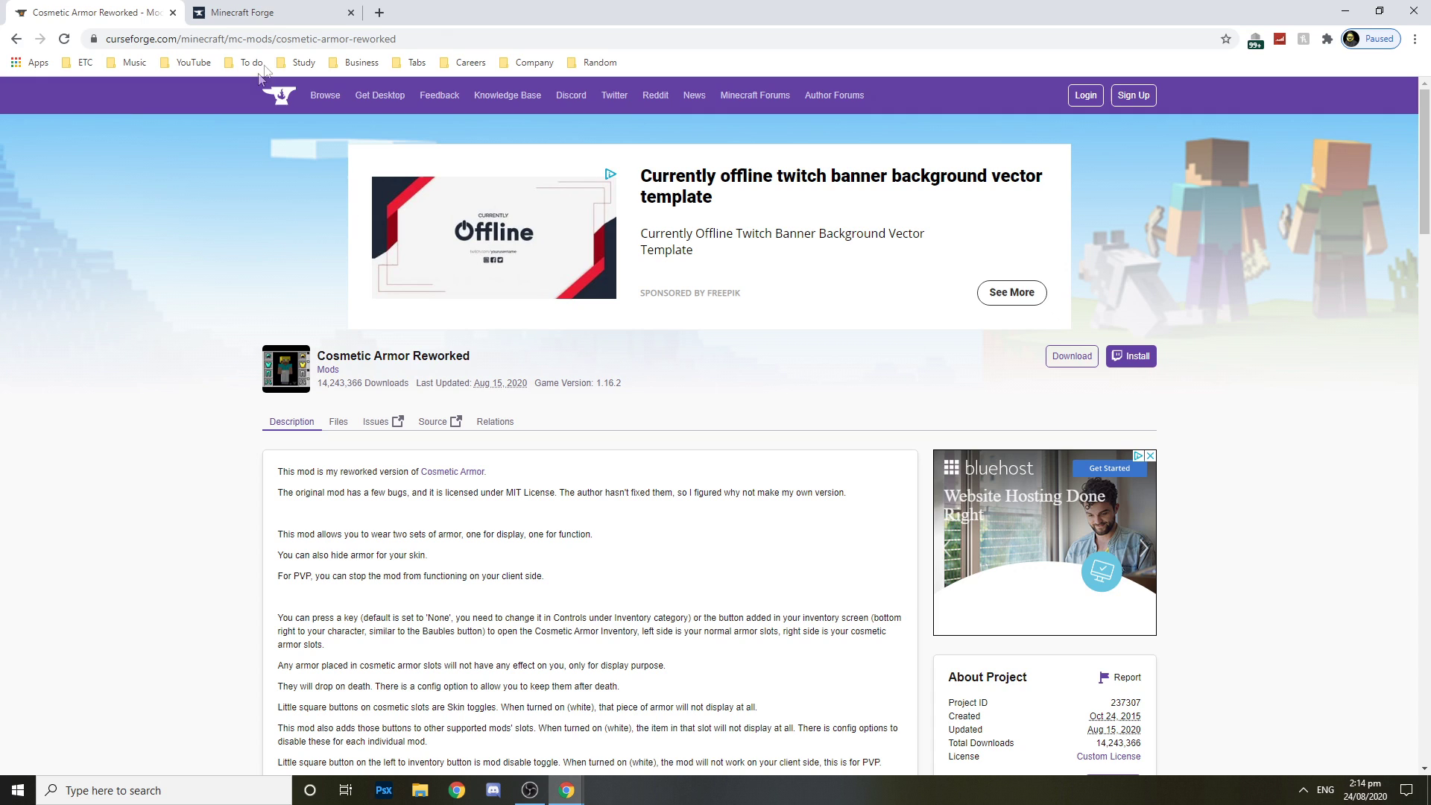
Download the Forge 1.7.10 installer past the AdFoc ad, install it, and close the ad page.
{"action": "left_click", "coordinate": [297, 9]}
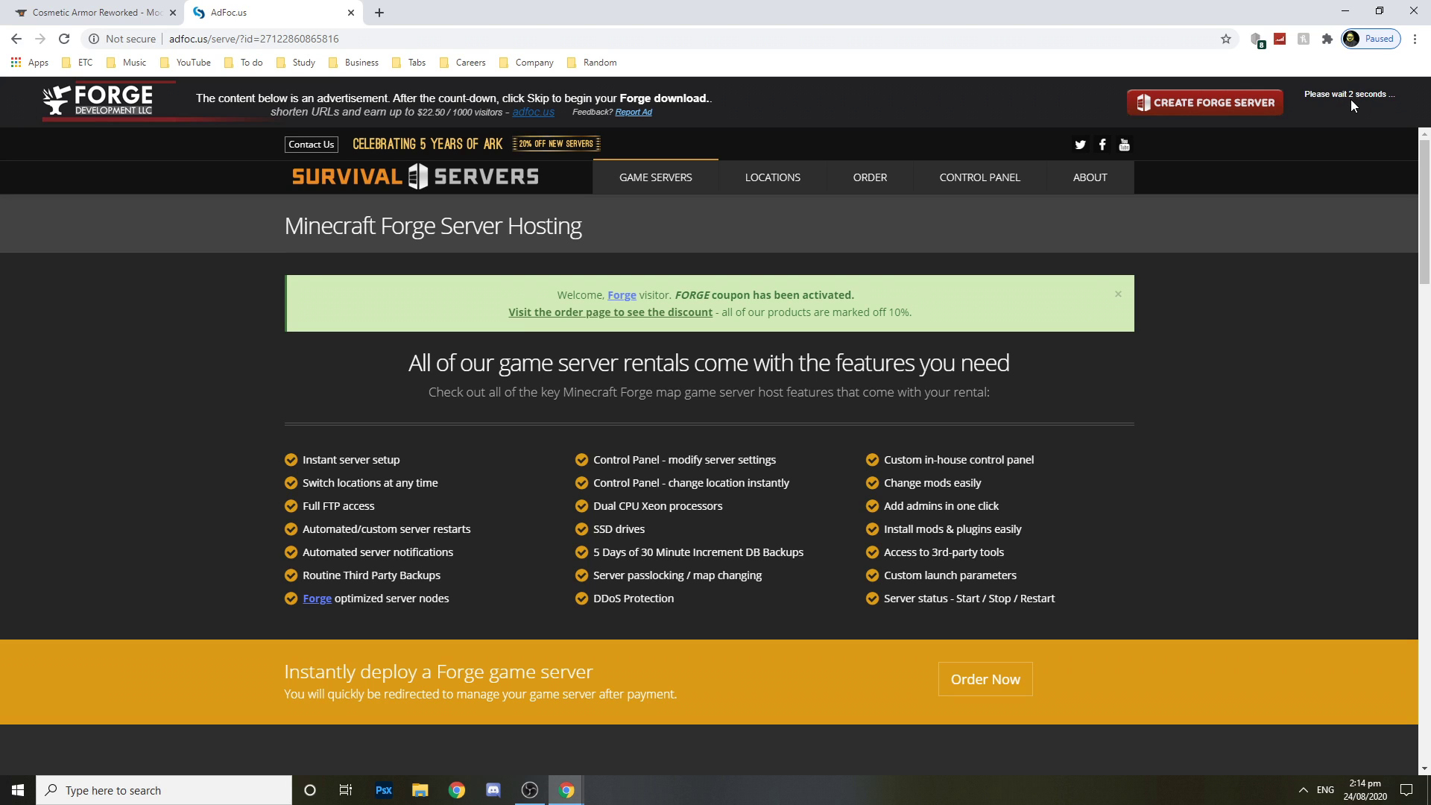
{"action": "left_click", "coordinate": [1355, 99]}
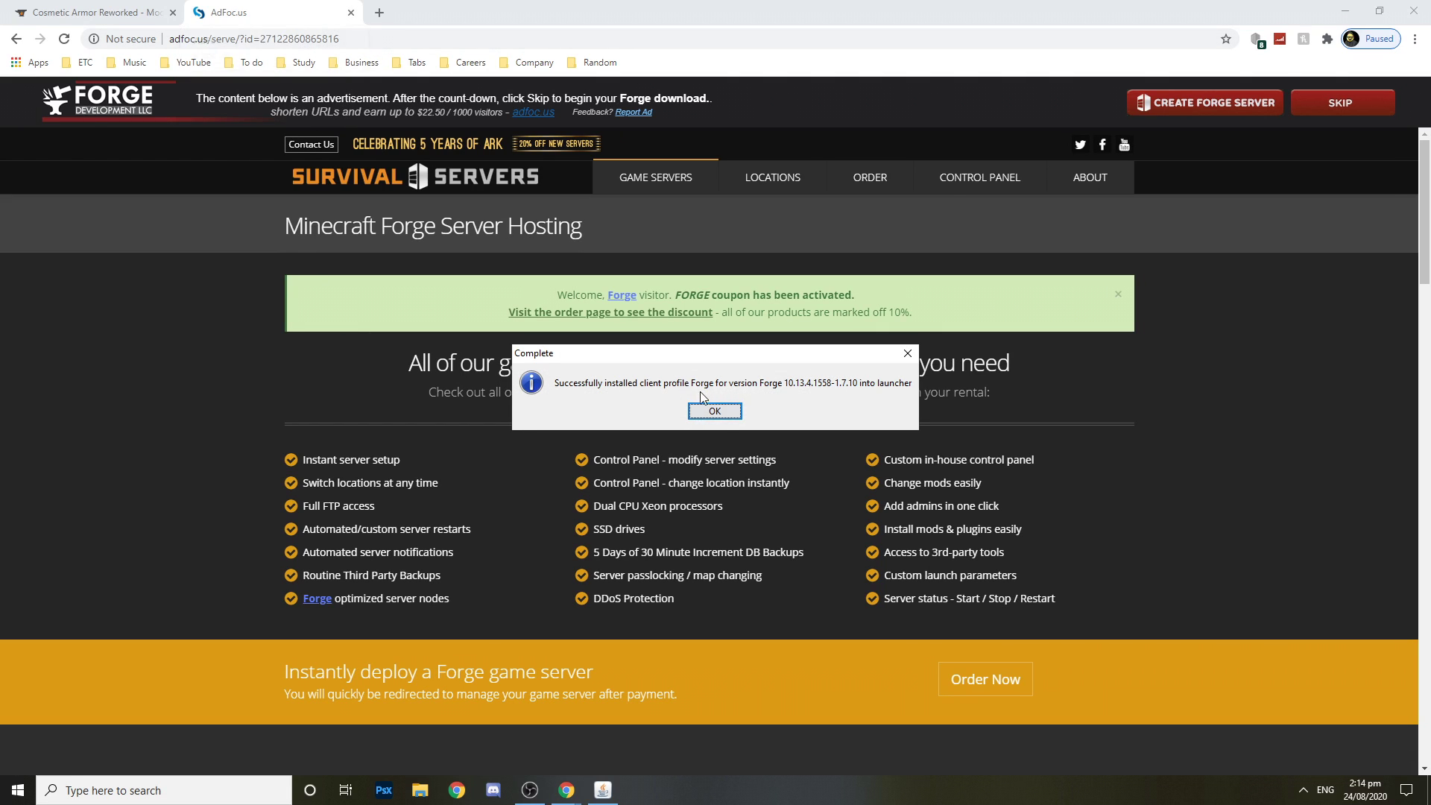
{"action": "left_click", "coordinate": [709, 409]}
{"action": "left_click", "coordinate": [351, 13]}
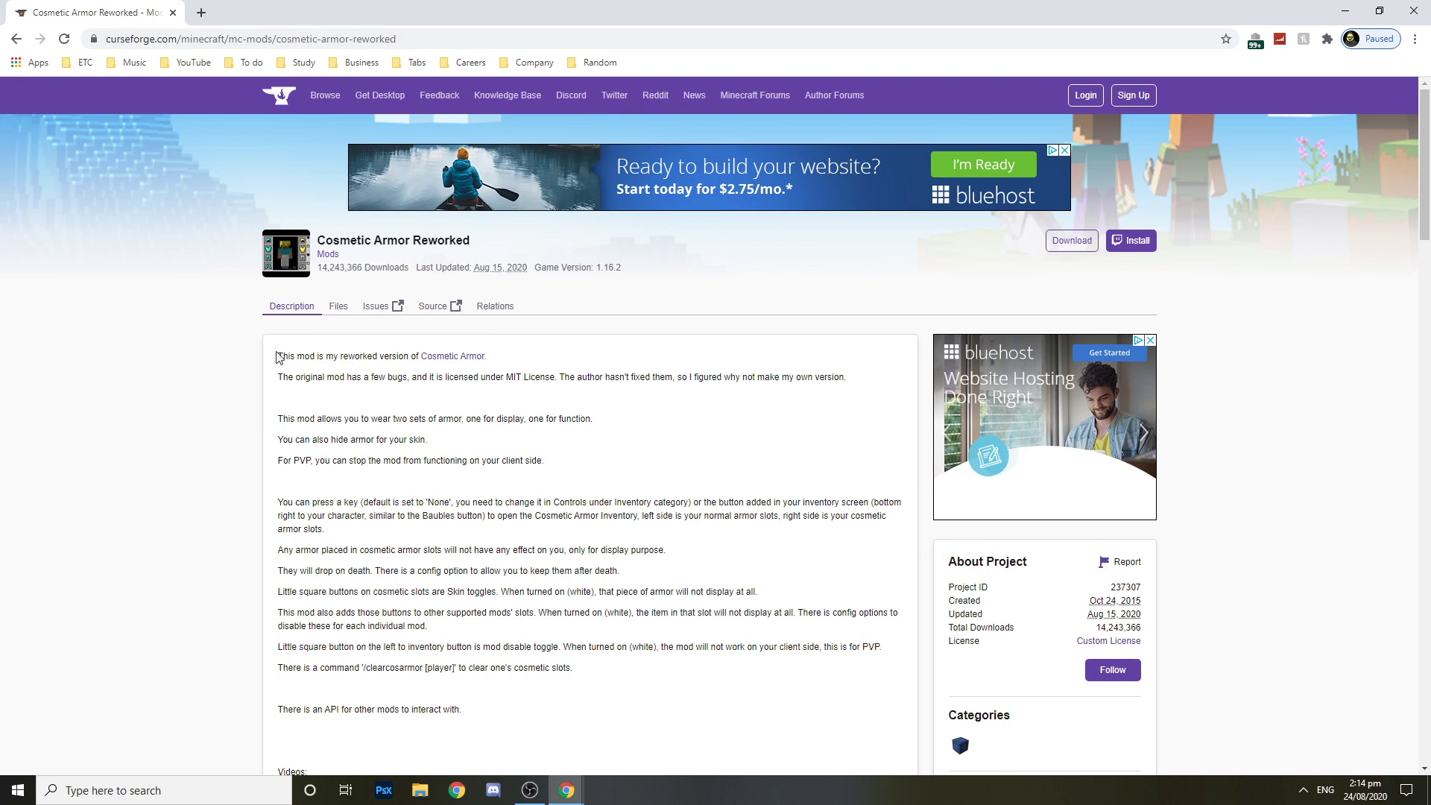
{"action": "scroll", "coordinate": [208, 231], "scroll_direction": "down", "scroll_amount": 1}
Download the Cosmetic Armor Reworked 1.7.10-v6b jar from the full files list and keep it.
{"action": "left_click", "coordinate": [339, 232]}
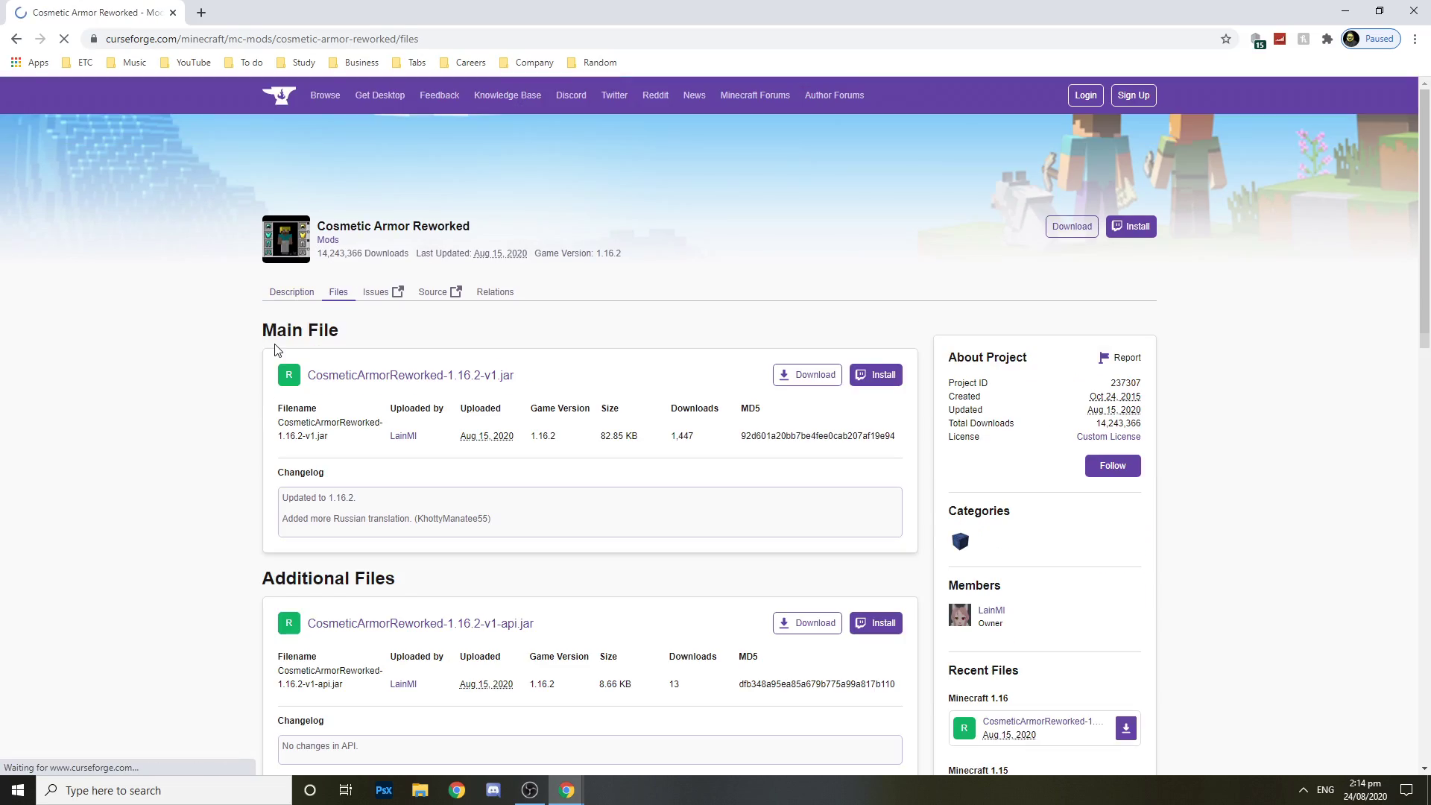
{"action": "scroll", "coordinate": [294, 350], "scroll_direction": "down", "scroll_amount": 2}
{"action": "scroll", "coordinate": [302, 358], "scroll_direction": "down", "scroll_amount": 4}
{"action": "scroll", "coordinate": [314, 366], "scroll_direction": "down", "scroll_amount": 3}
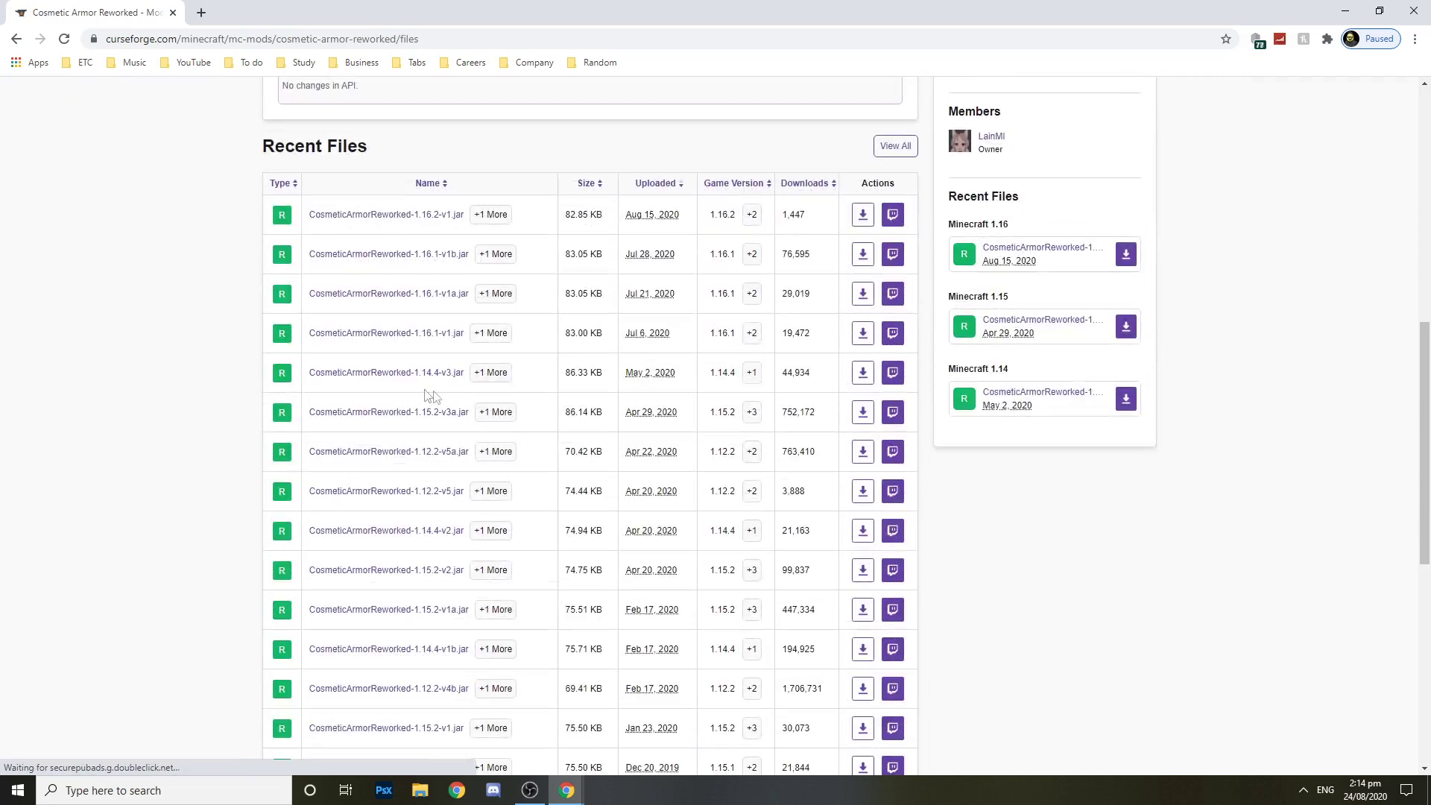
{"action": "scroll", "coordinate": [448, 398], "scroll_direction": "down", "scroll_amount": 4}
{"action": "scroll", "coordinate": [460, 406], "scroll_direction": "down", "scroll_amount": 3}
{"action": "scroll", "coordinate": [459, 404], "scroll_direction": "down", "scroll_amount": 1}
{"action": "scroll", "coordinate": [474, 430], "scroll_direction": "up", "scroll_amount": 5}
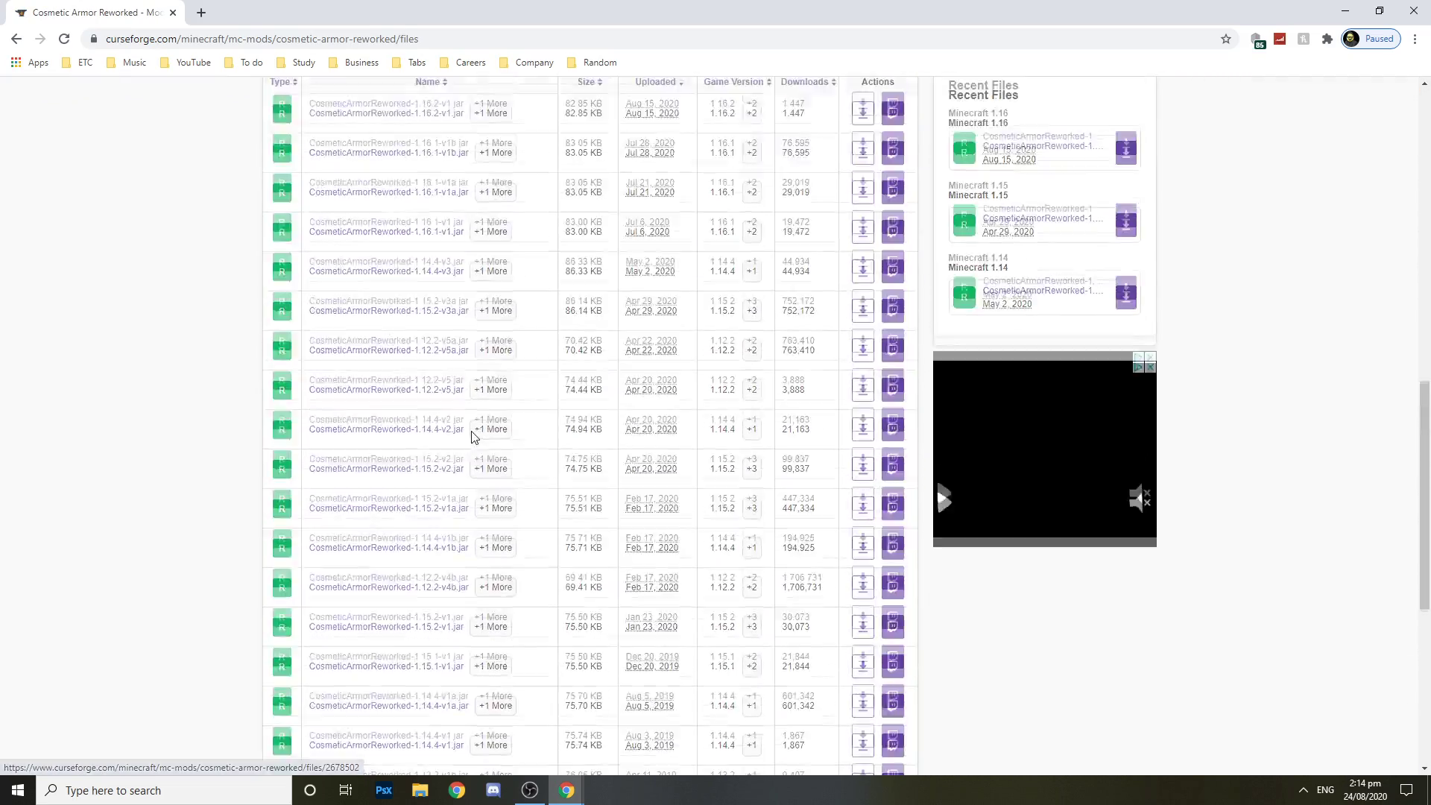
{"action": "scroll", "coordinate": [463, 397], "scroll_direction": "up", "scroll_amount": 3}
{"action": "left_click", "coordinate": [895, 323]}
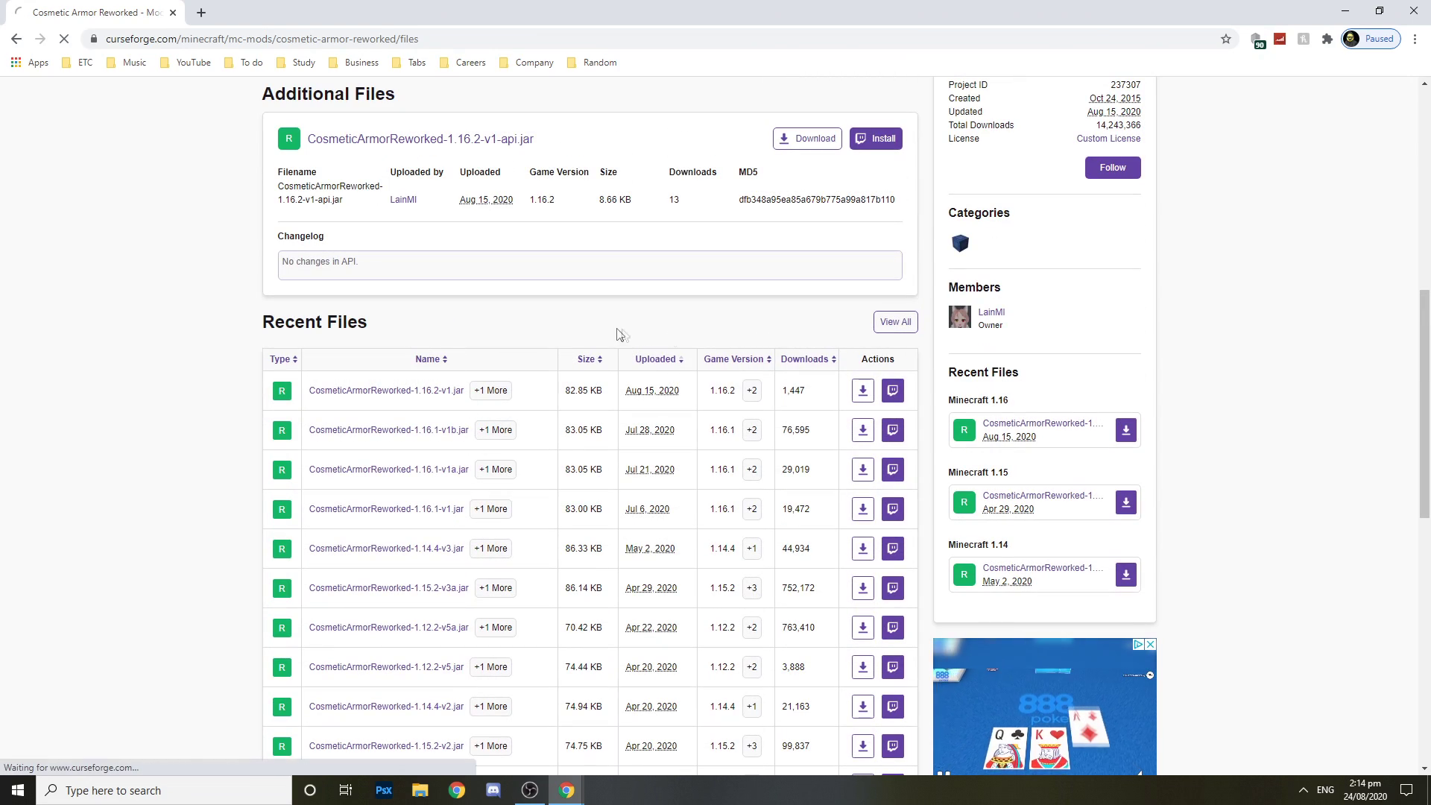
{"action": "scroll", "coordinate": [615, 347], "scroll_direction": "down", "scroll_amount": 5}
{"action": "scroll", "coordinate": [621, 369], "scroll_direction": "down", "scroll_amount": 4}
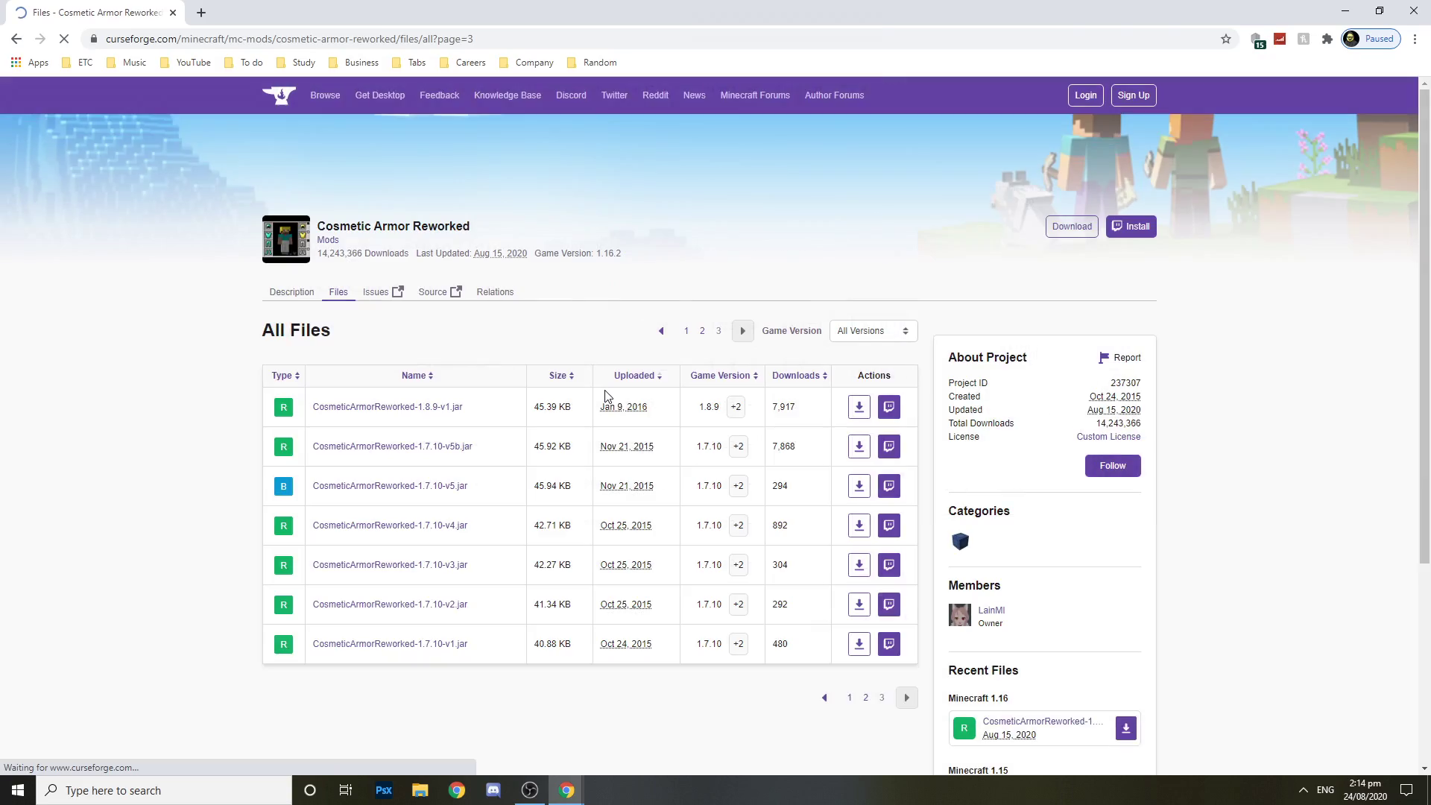
{"action": "scroll", "coordinate": [727, 420], "scroll_direction": "down", "scroll_amount": 3}
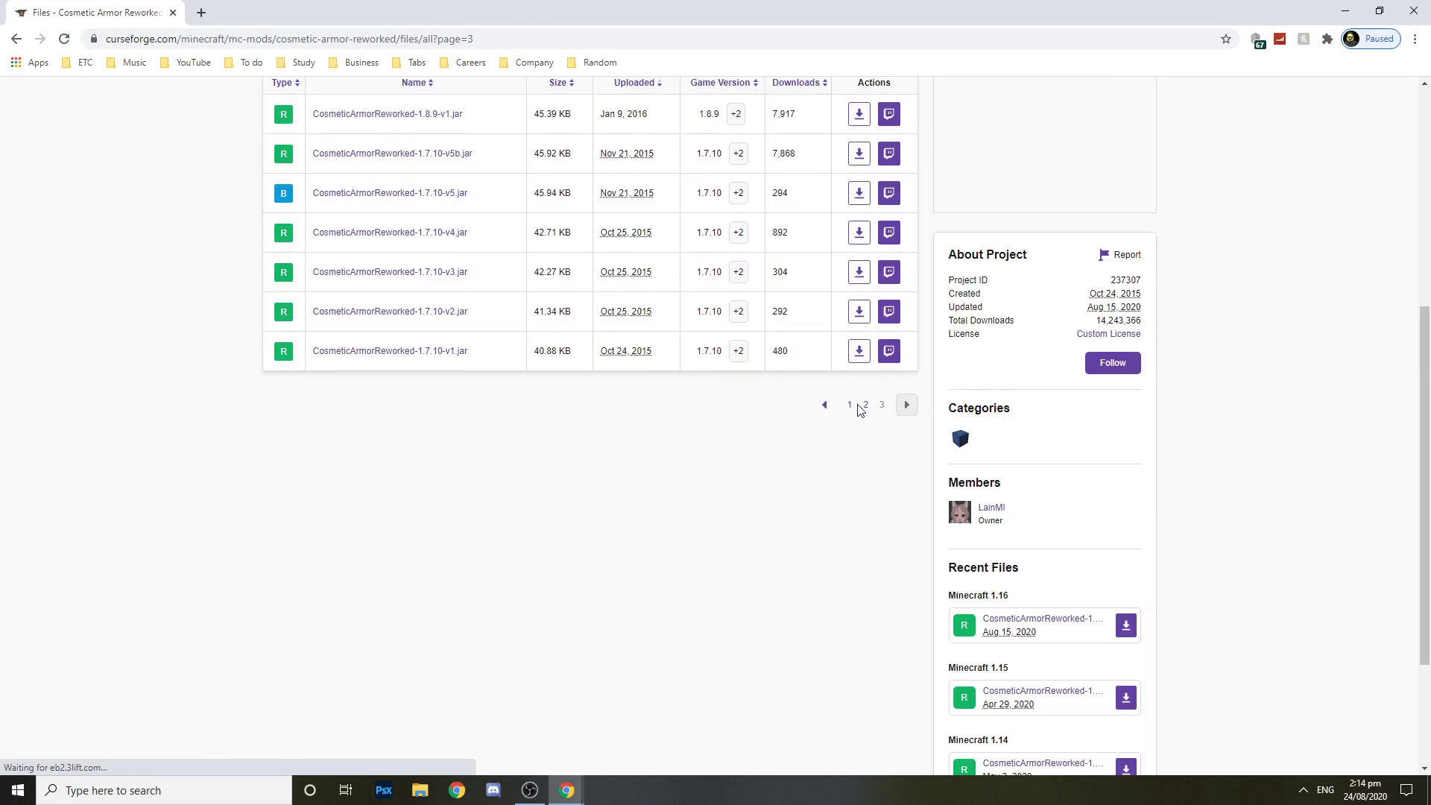
{"action": "scroll", "coordinate": [692, 380], "scroll_direction": "down", "scroll_amount": 6}
{"action": "scroll", "coordinate": [694, 386], "scroll_direction": "up", "scroll_amount": 1}
{"action": "scroll", "coordinate": [693, 389], "scroll_direction": "up", "scroll_amount": 5}
{"action": "scroll", "coordinate": [693, 389], "scroll_direction": "down", "scroll_amount": 2}
{"action": "scroll", "coordinate": [695, 380], "scroll_direction": "down", "scroll_amount": 1}
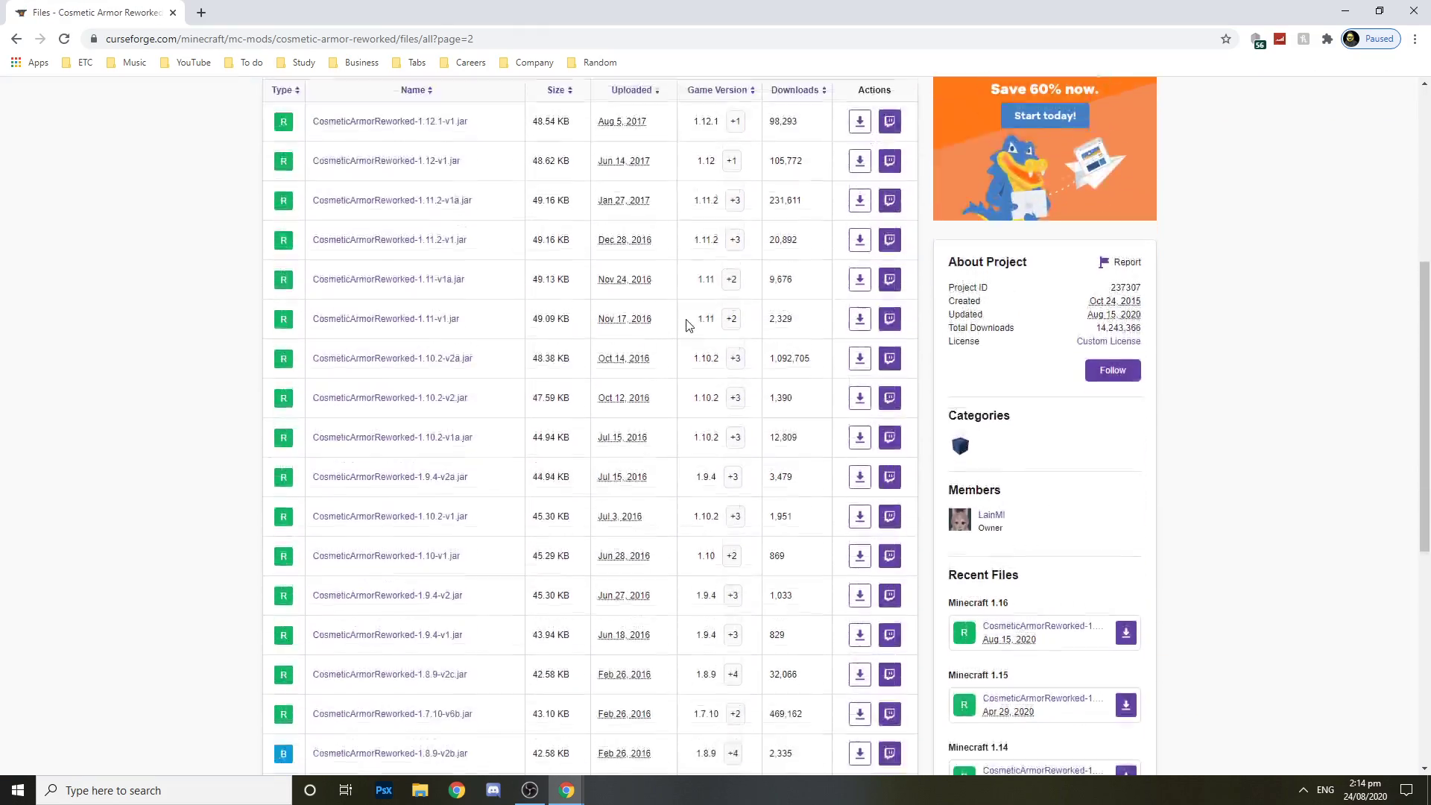
{"action": "scroll", "coordinate": [705, 458], "scroll_direction": "down", "scroll_amount": 1}
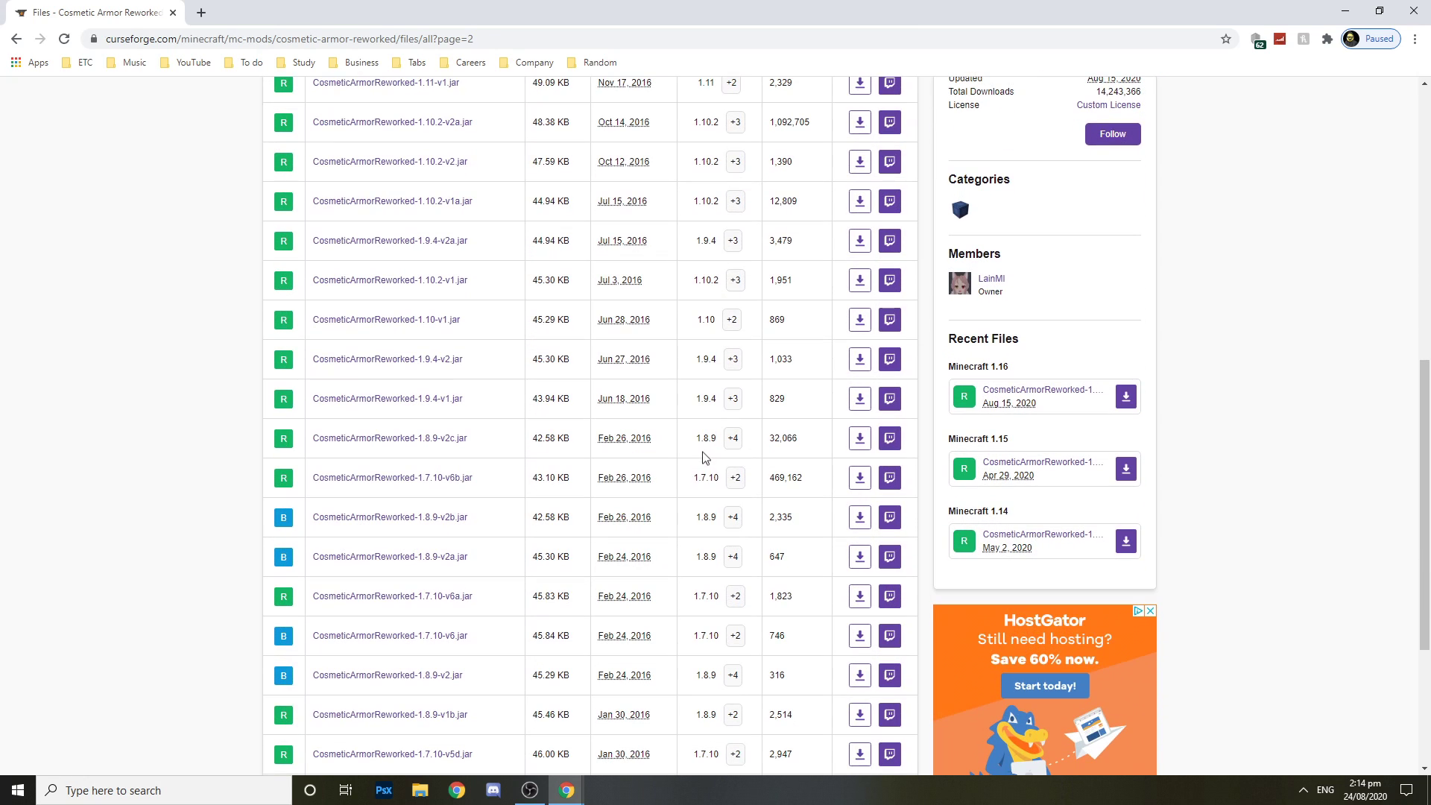
{"action": "left_click", "coordinate": [860, 479]}
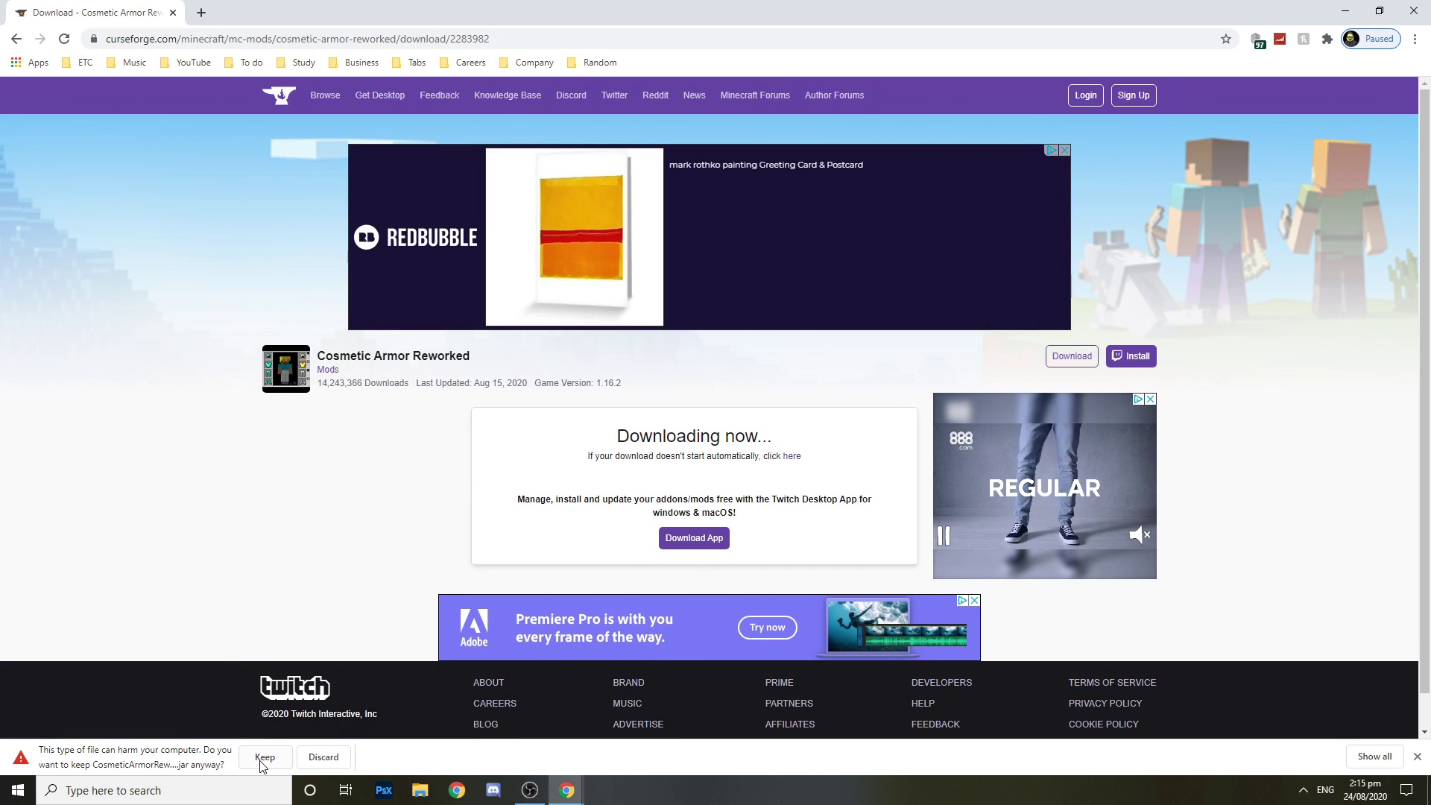
{"action": "left_click", "coordinate": [264, 758]}
Move the downloaded jar onto the desktop and hide the browser.
{"action": "left_click", "coordinate": [1378, 10]}
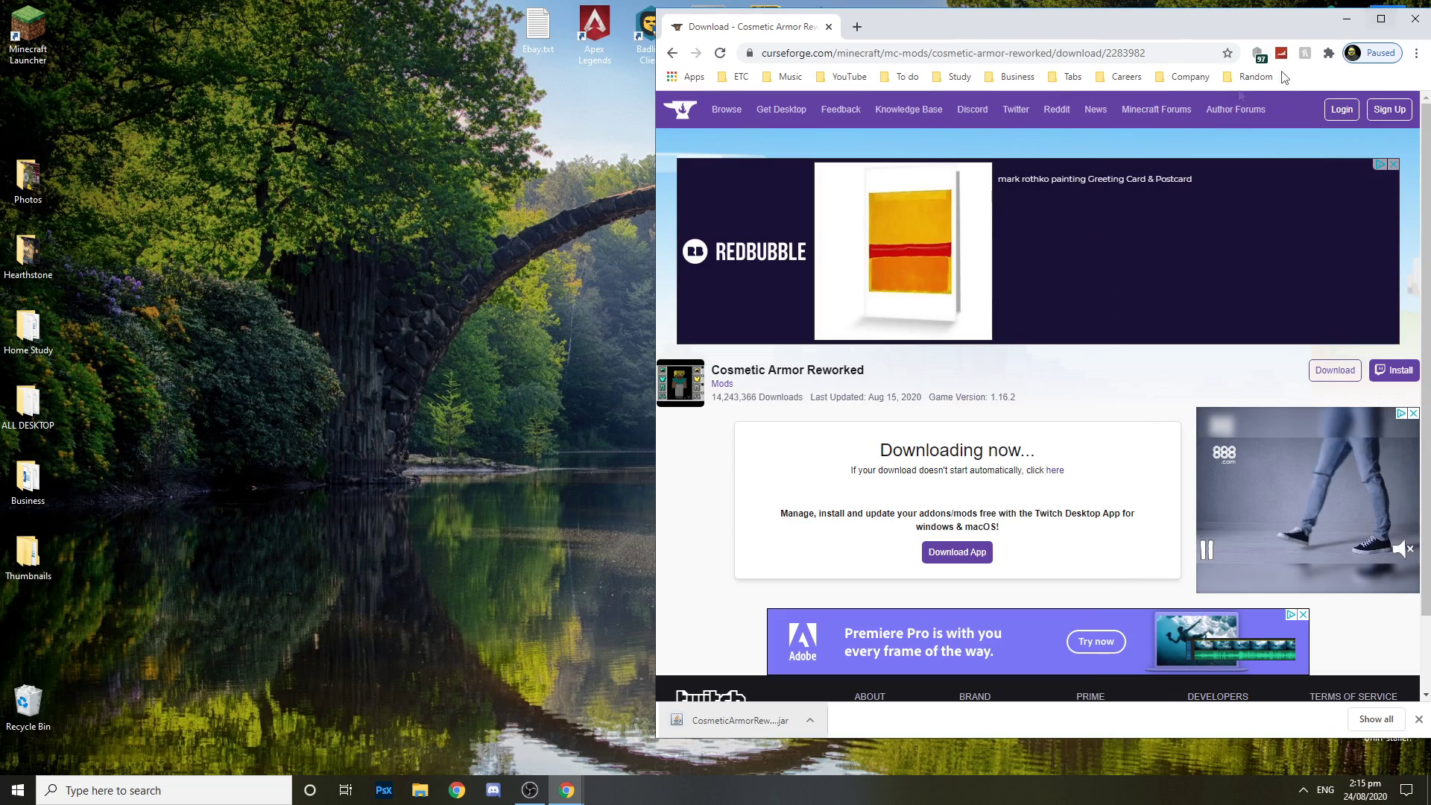
{"action": "mouse_move", "coordinate": [738, 720]}
{"action": "left_mouse_down"}
{"action": "mouse_move", "coordinate": [526, 636]}
{"action": "mouse_move", "coordinate": [422, 493]}
{"action": "left_mouse_up"}
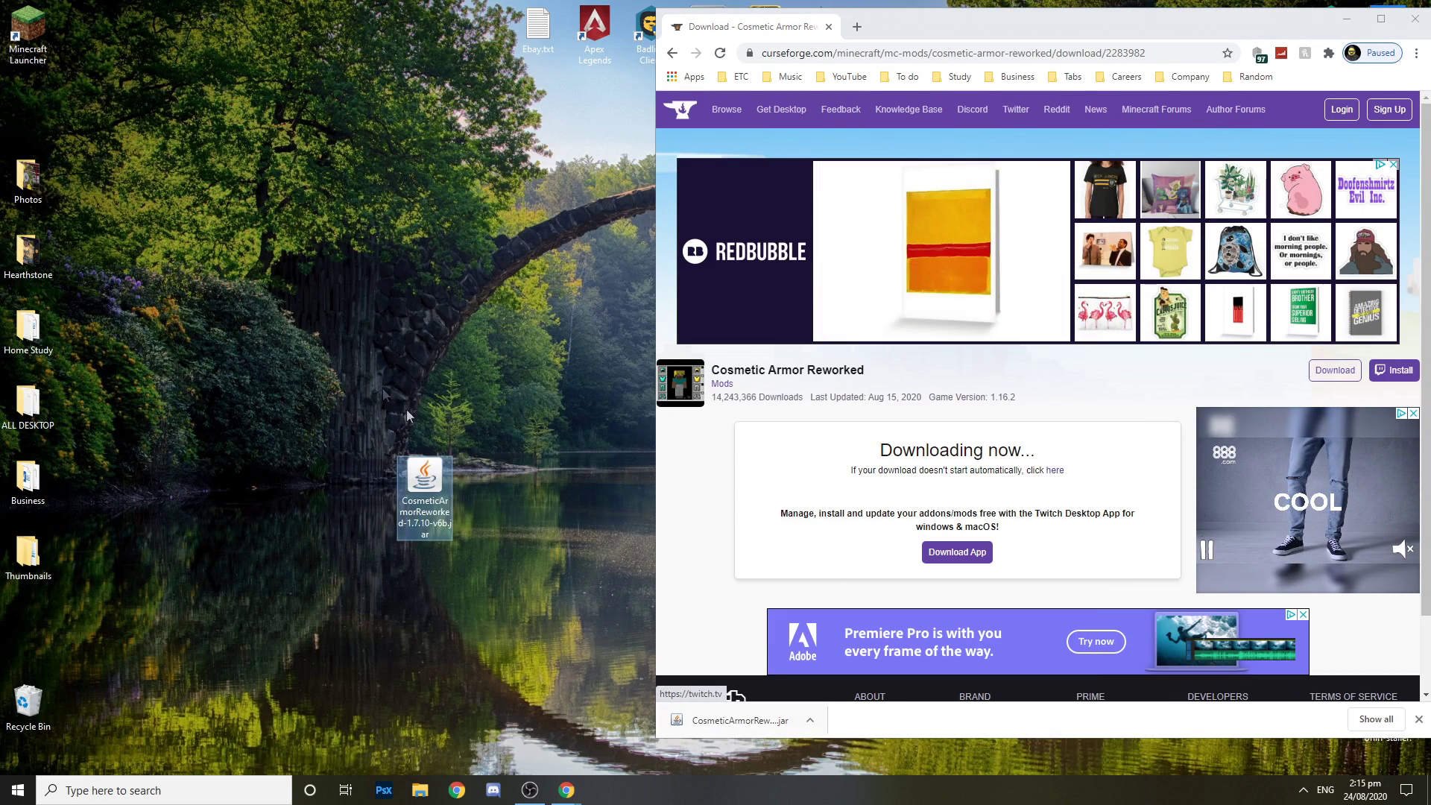
{"action": "left_click", "coordinate": [1381, 20]}
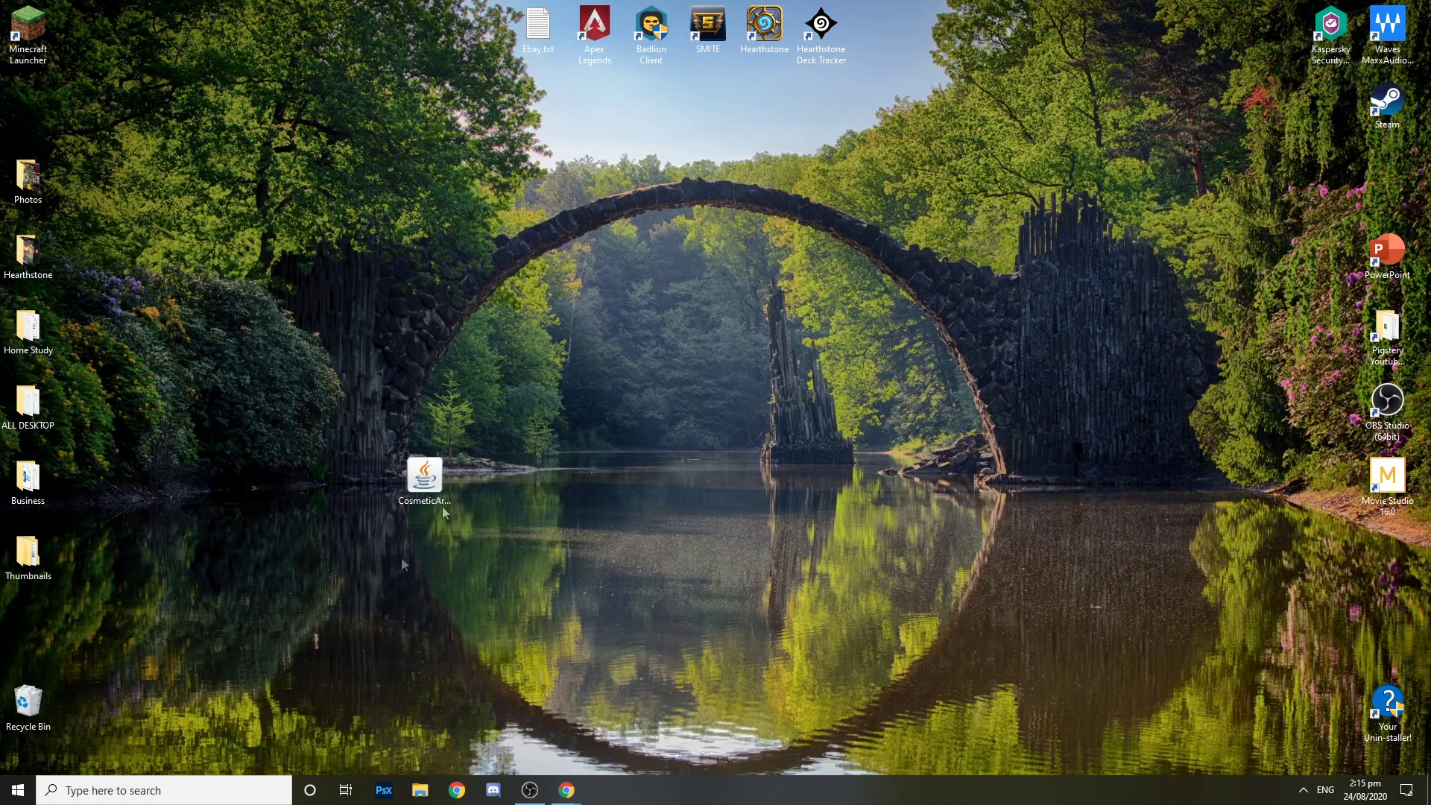
Open the .minecraft folder via a %appdata% Windows search.
{"action": "left_click", "coordinate": [197, 794]}
{"action": "type", "text": "%appdata%"}
{"action": "key", "text": "Return"}
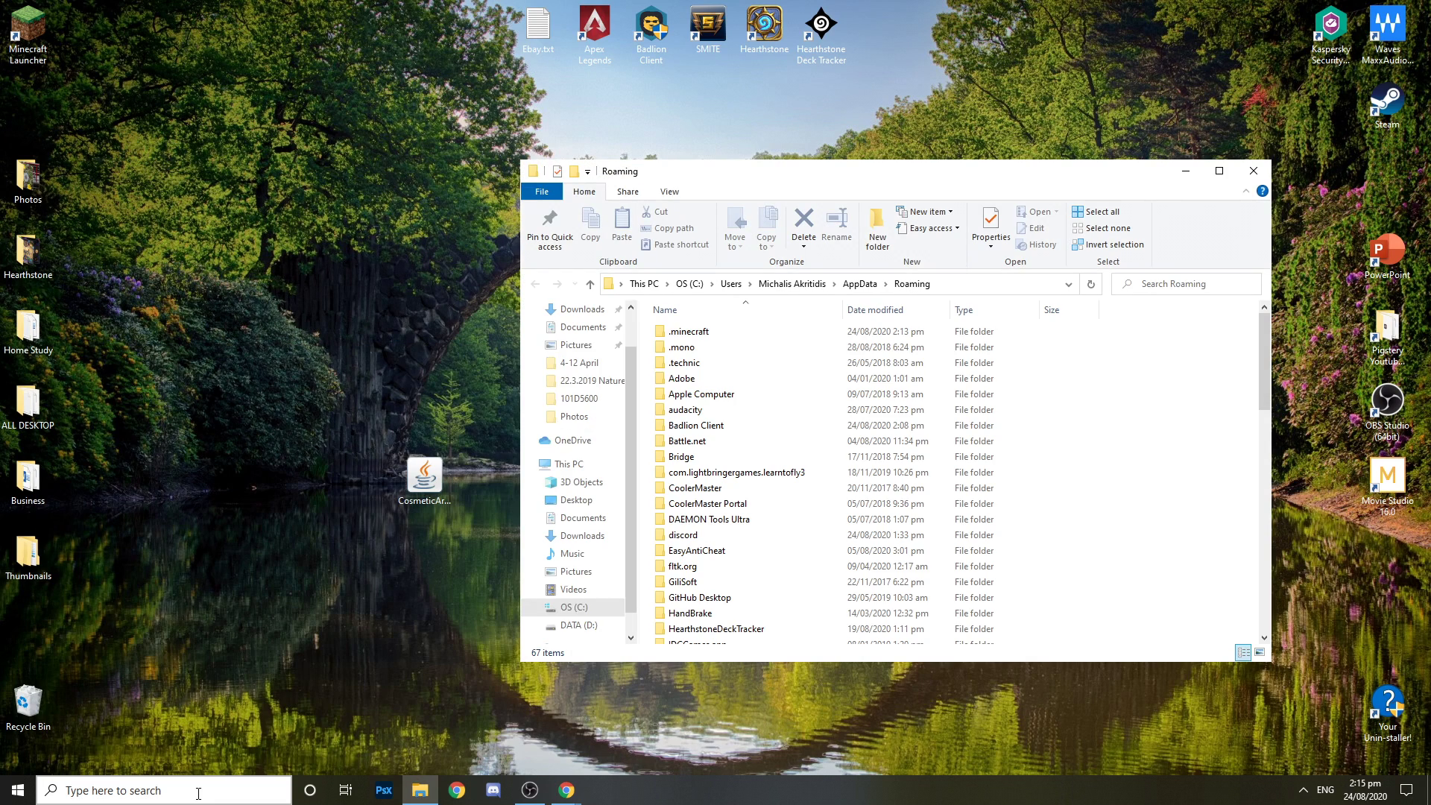
{"action": "left_click", "coordinate": [747, 337]}
{"action": "double_click", "coordinate": [745, 336]}
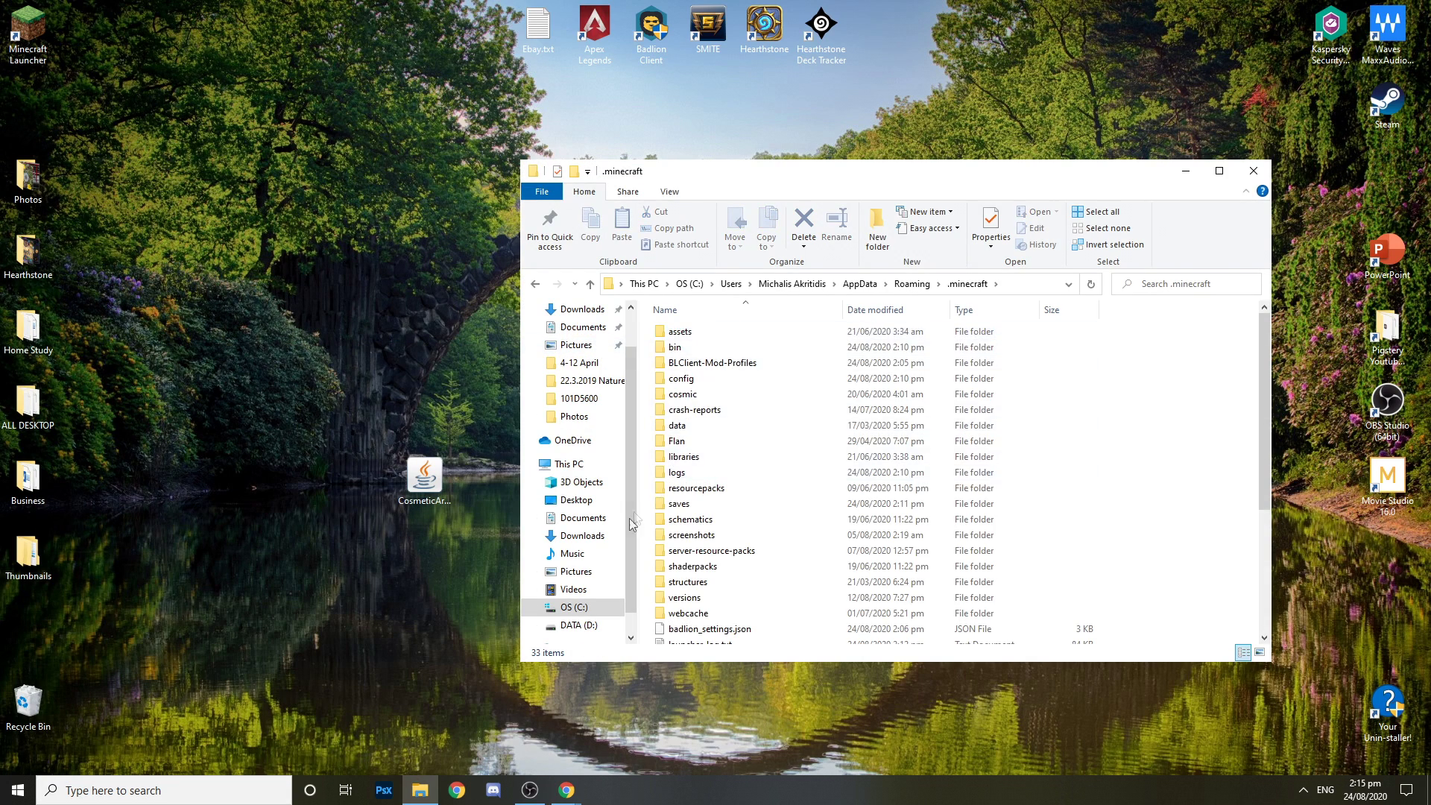
Create a mods folder in .minecraft and move the Cosmetic Armor jar into it.
{"action": "right_click", "coordinate": [649, 498]}
{"action": "left_click", "coordinate": [697, 690]}
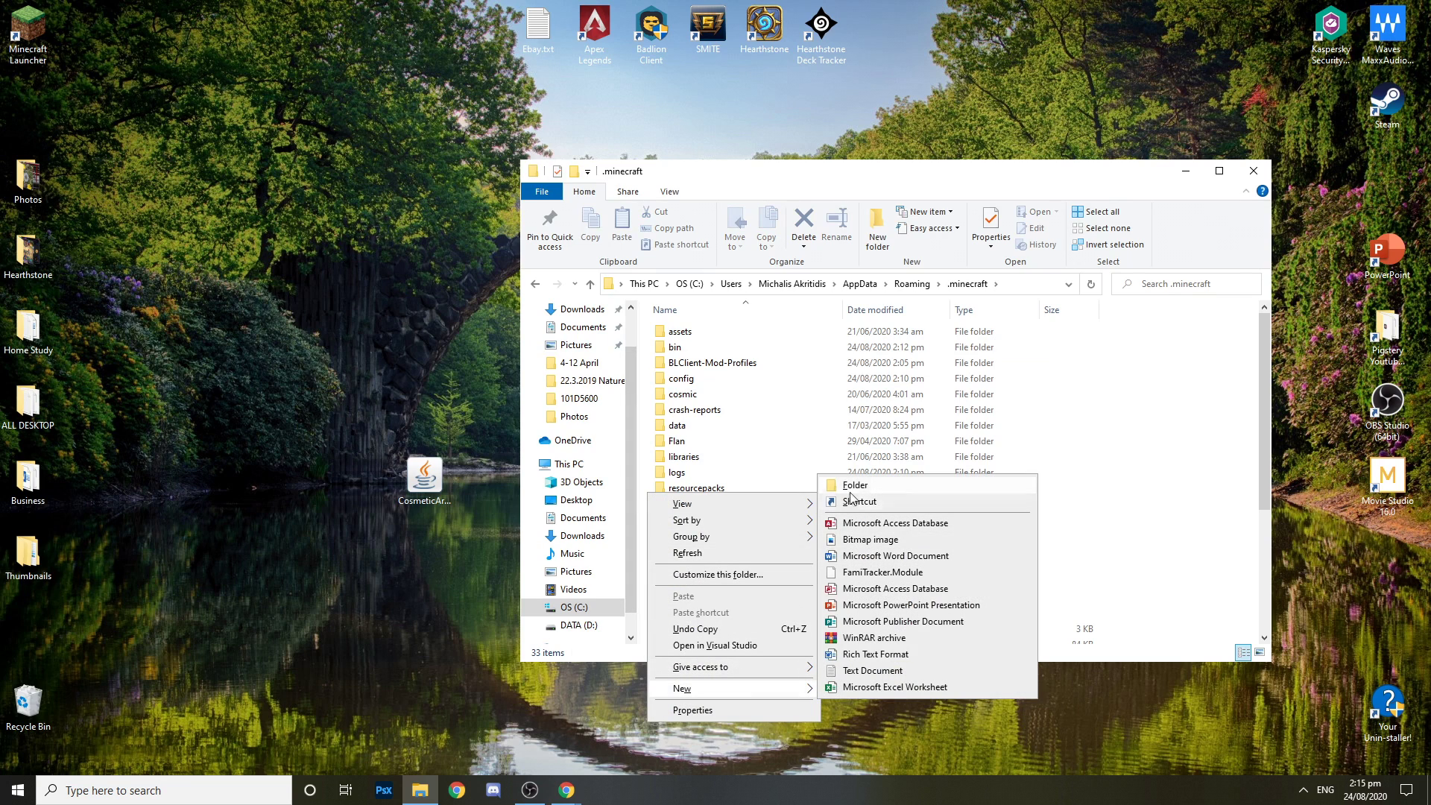
{"action": "left_click", "coordinate": [856, 488]}
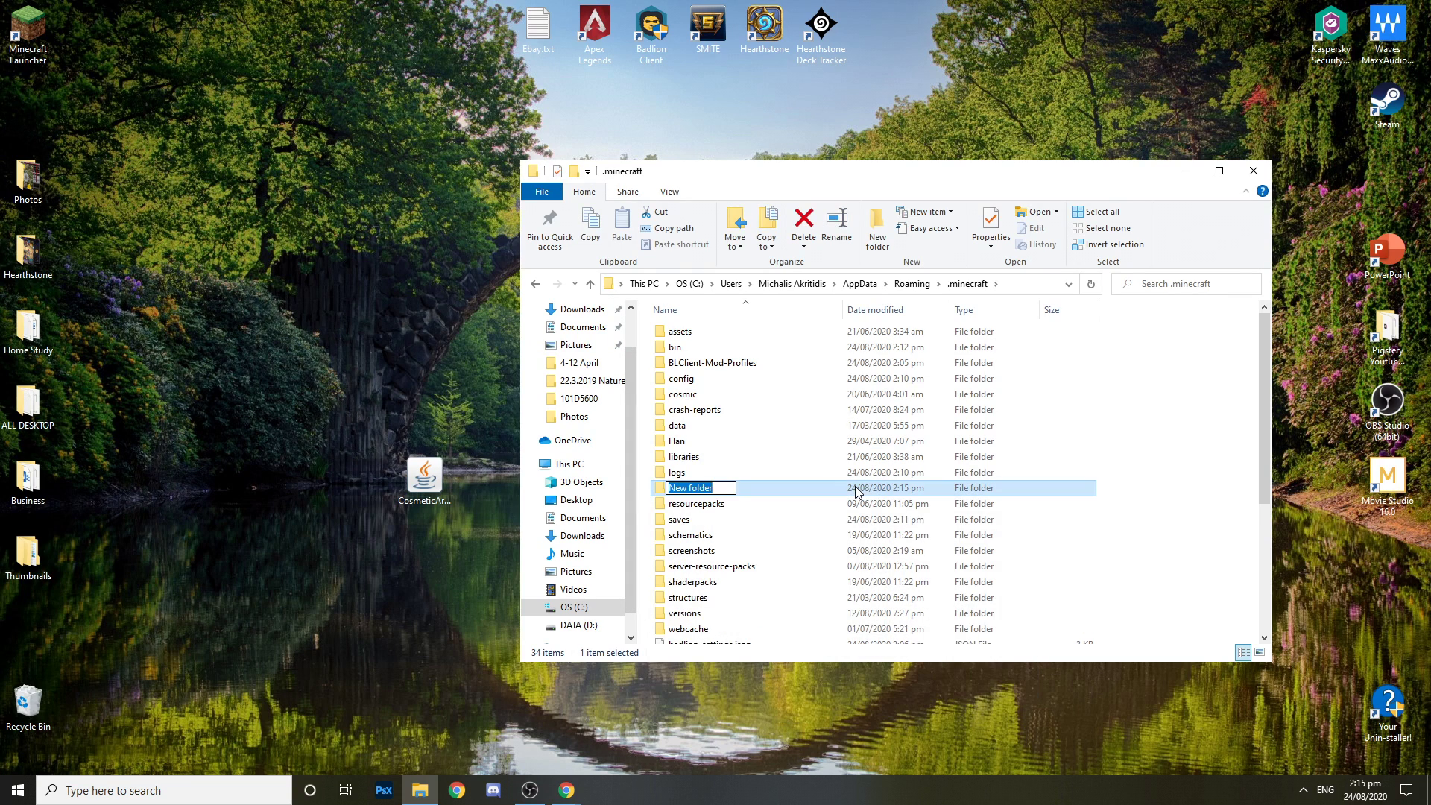
{"action": "double_click", "coordinate": [857, 492]}
{"action": "type", "text": "mods"}
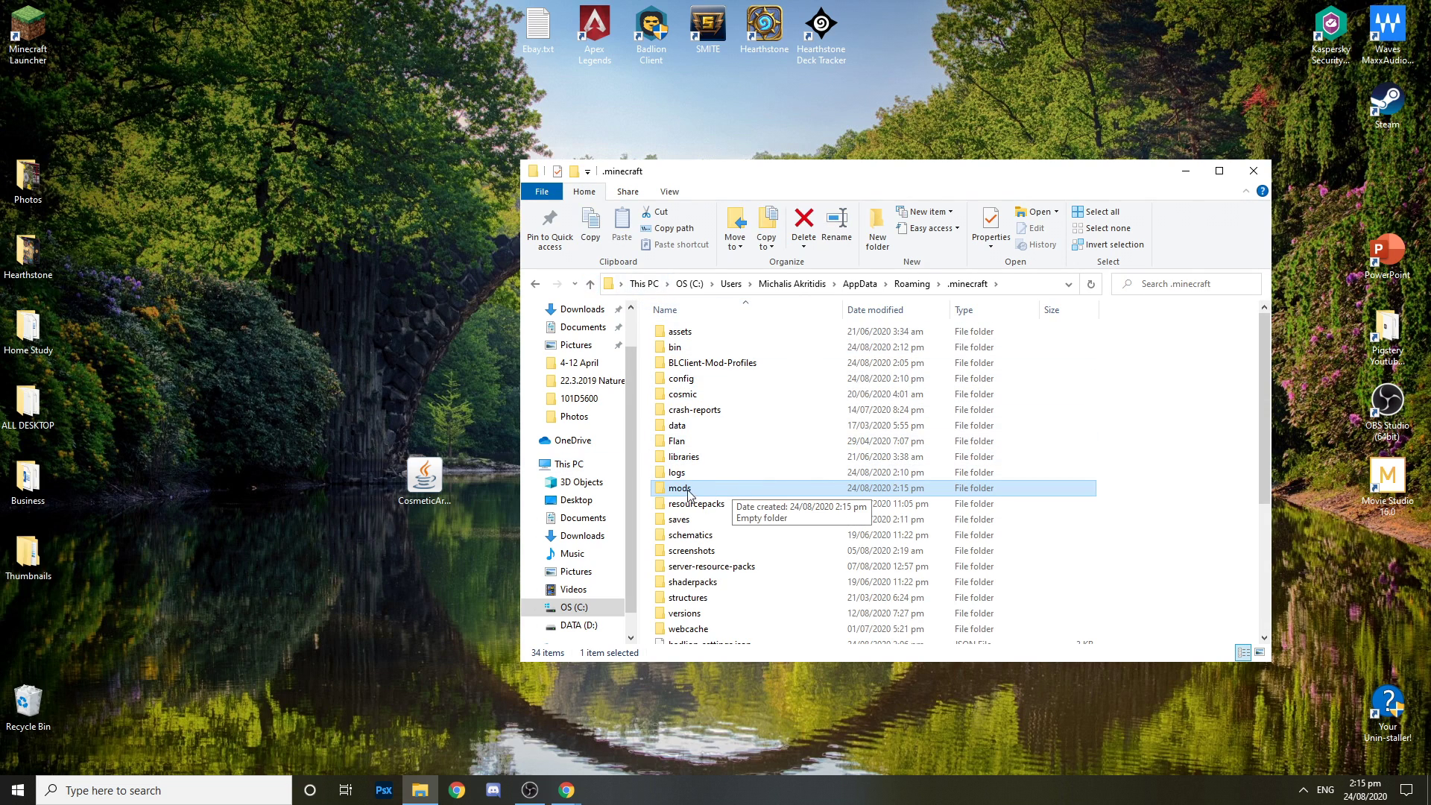
{"action": "left_click_drag", "start_coordinate": [424, 476], "coordinate": [706, 492]}
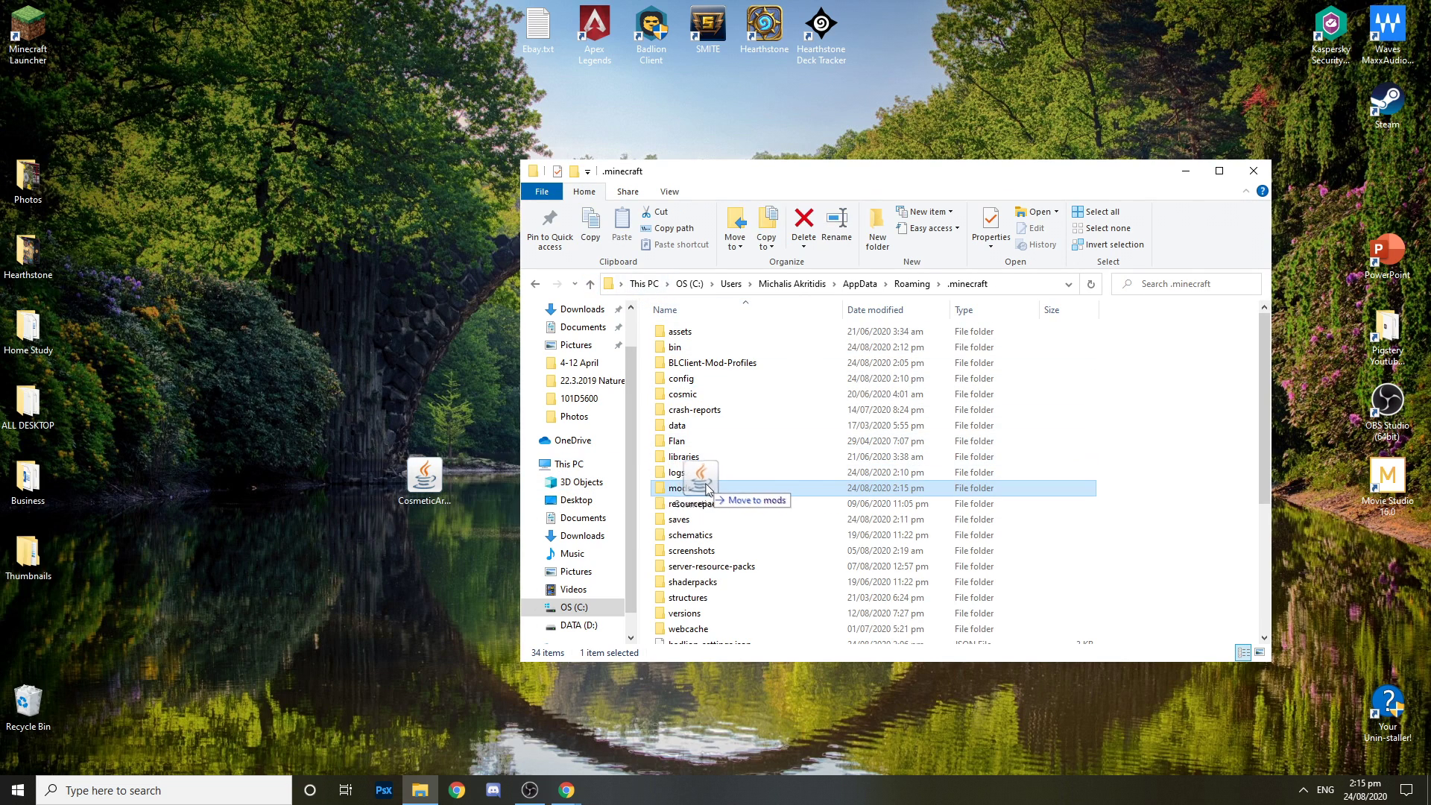
{"action": "double_click", "coordinate": [711, 494]}
{"action": "left_click", "coordinate": [588, 284]}
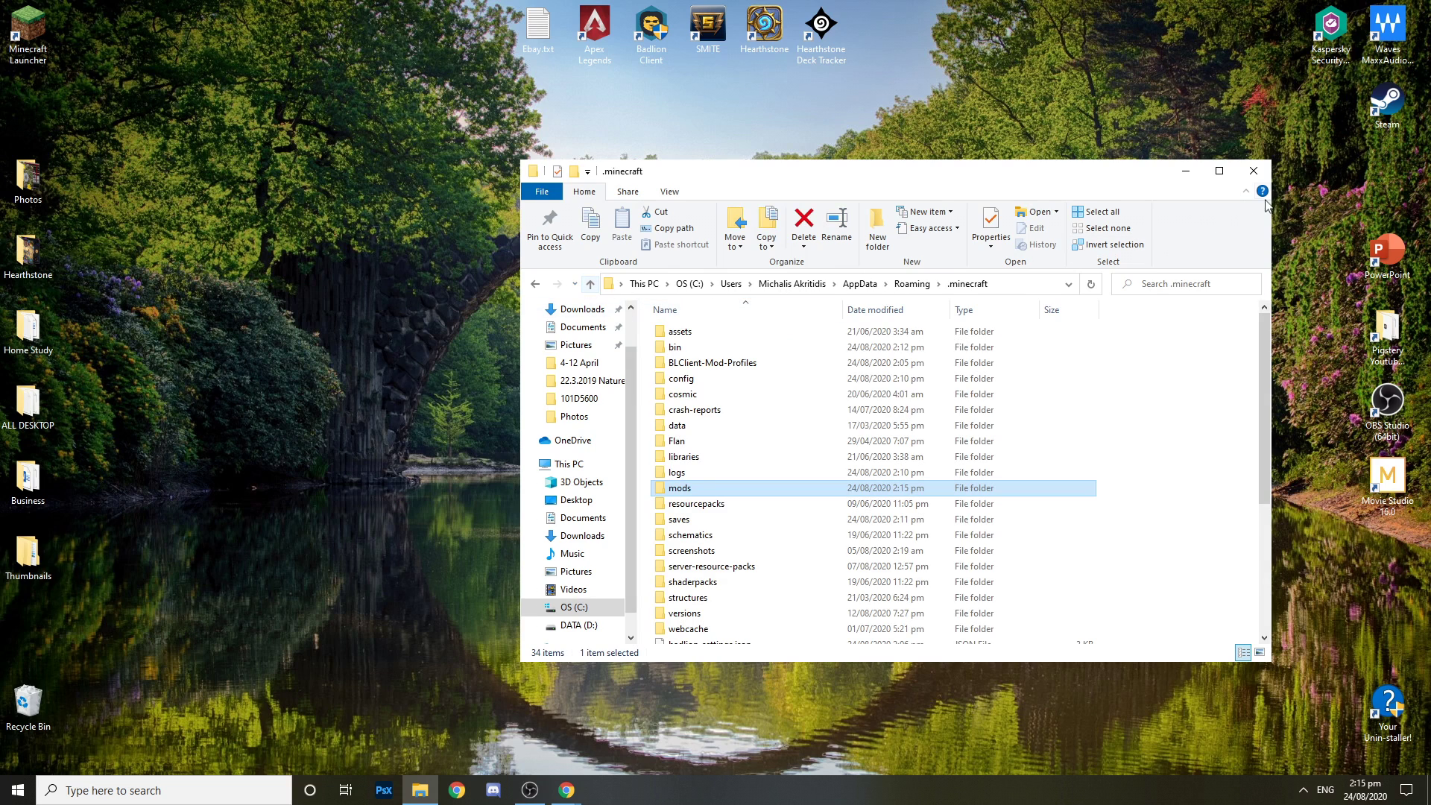
Launch the Minecraft Launcher and choose the Forge 1.7.10 installation.
{"action": "left_click", "coordinate": [1251, 174]}
{"action": "double_click", "coordinate": [28, 34]}
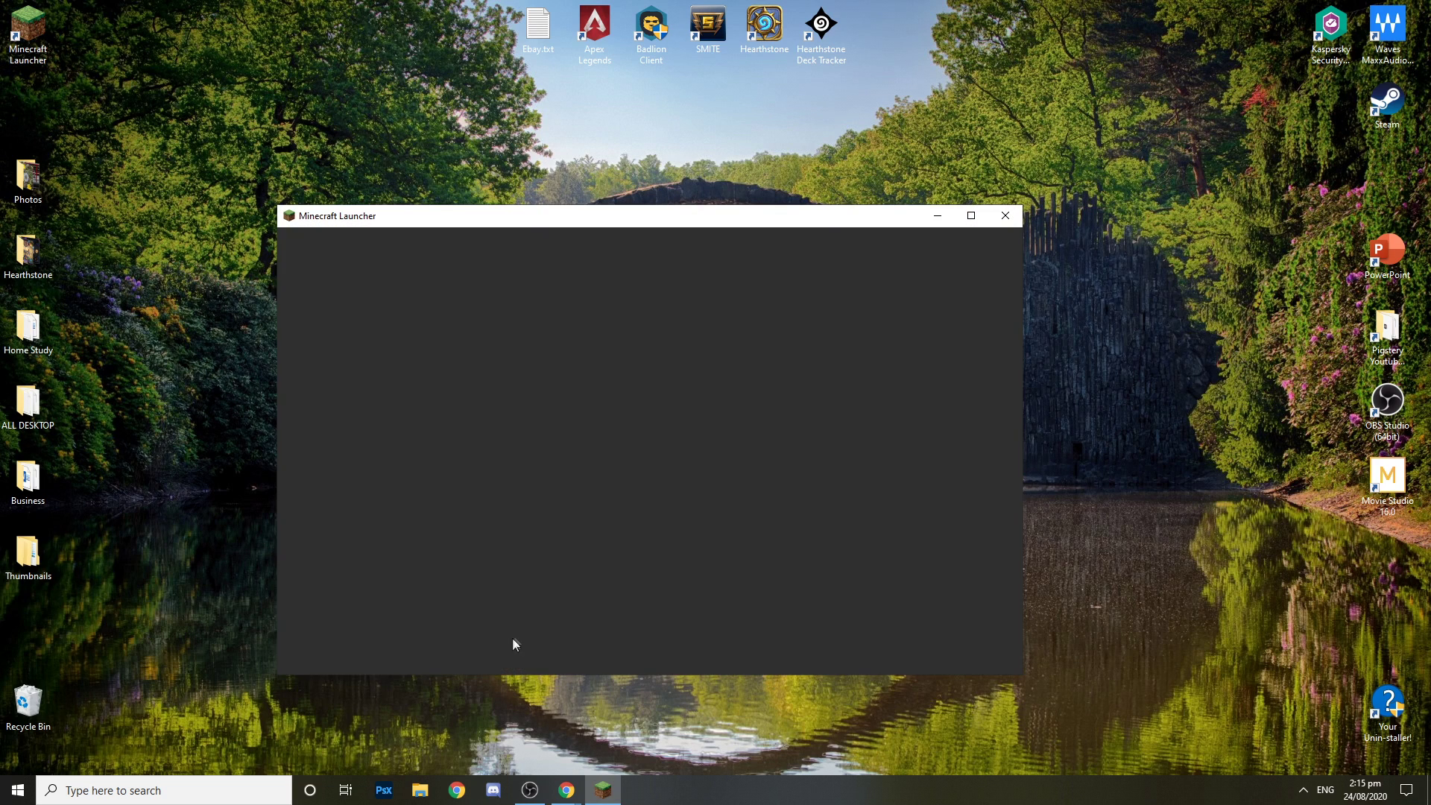
{"action": "left_click", "coordinate": [488, 653]}
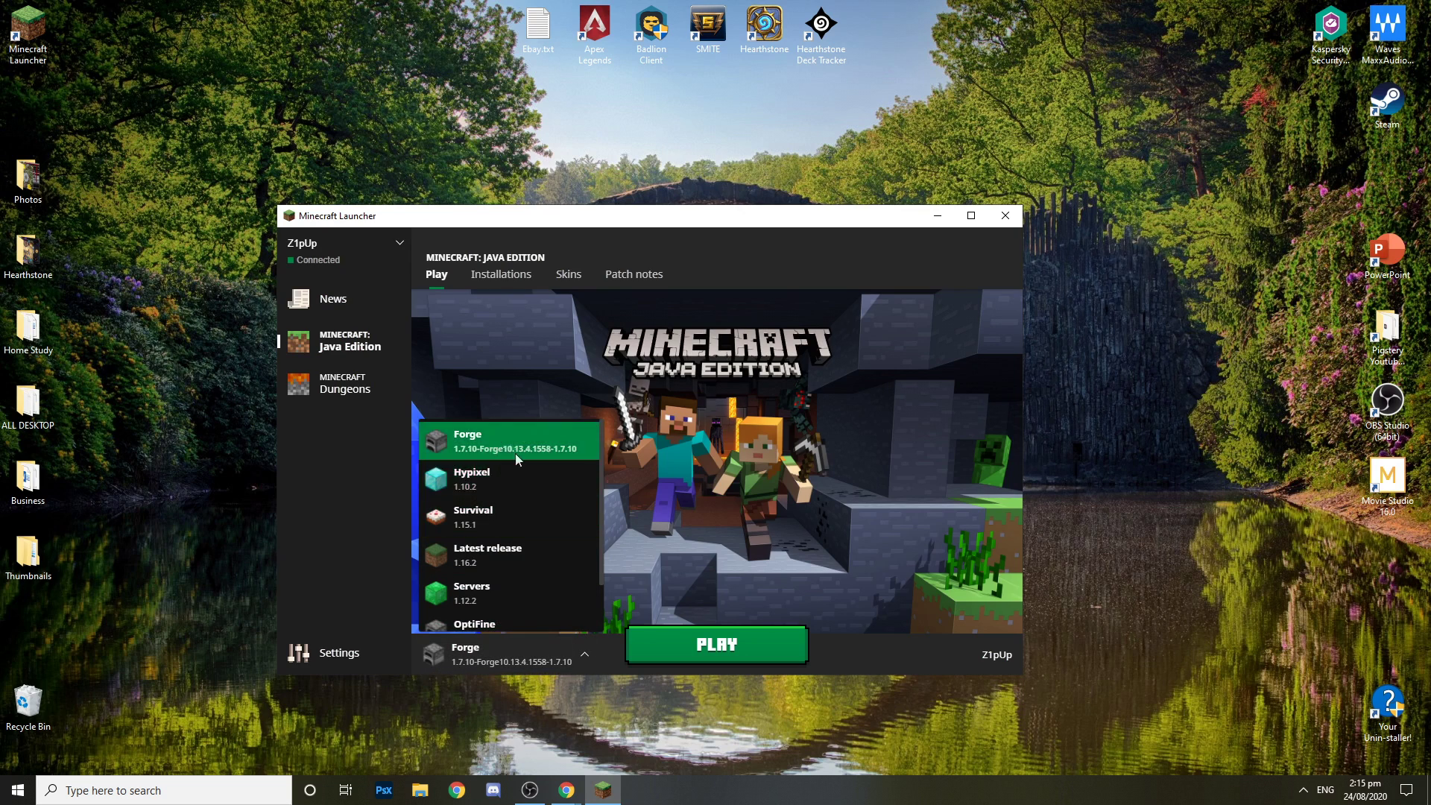
{"action": "left_click", "coordinate": [491, 442]}
{"action": "left_click", "coordinate": [527, 644]}
{"action": "scroll", "coordinate": [494, 465], "scroll_direction": "down", "scroll_amount": 1}
{"action": "scroll", "coordinate": [490, 454], "scroll_direction": "up", "scroll_amount": 1}
{"action": "scroll", "coordinate": [509, 443], "scroll_direction": "down", "scroll_amount": 2}
{"action": "left_click", "coordinate": [510, 442]}
{"action": "left_click", "coordinate": [521, 654]}
{"action": "left_click", "coordinate": [488, 464]}
Start the game and delete both New World saves from Singleplayer.
{"action": "left_click", "coordinate": [705, 650]}
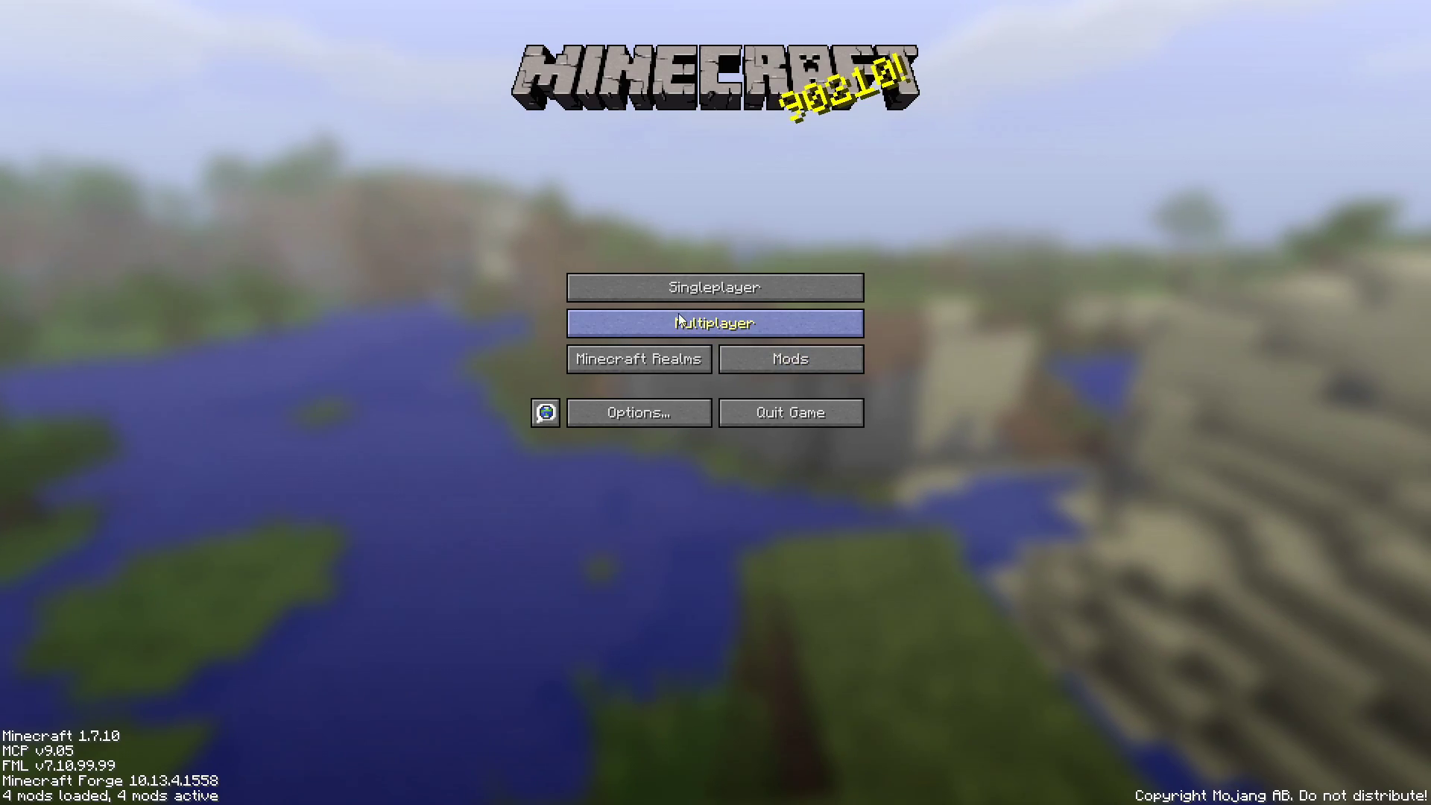
{"action": "left_click", "coordinate": [657, 293]}
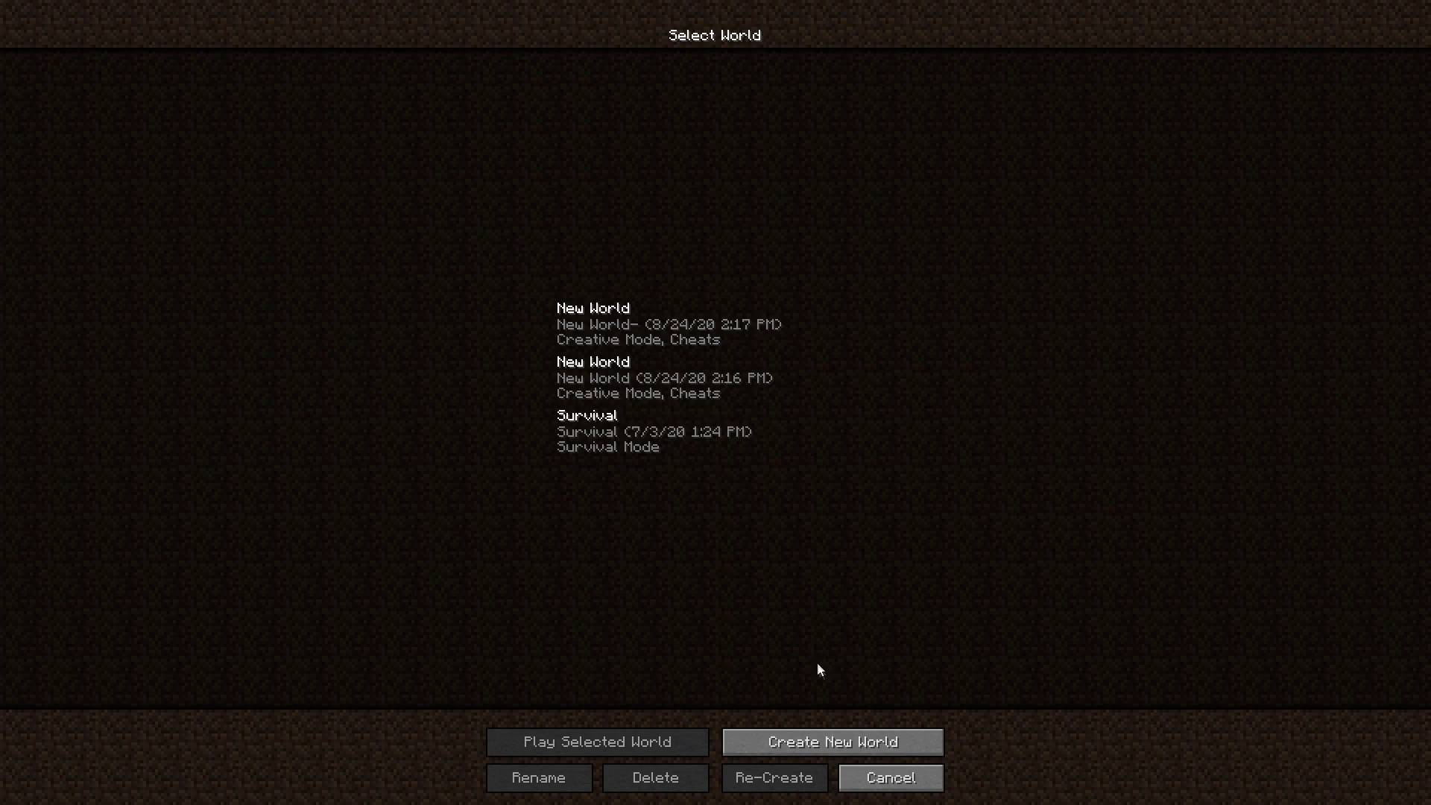
{"action": "left_click", "coordinate": [684, 340]}
{"action": "left_click", "coordinate": [656, 777]}
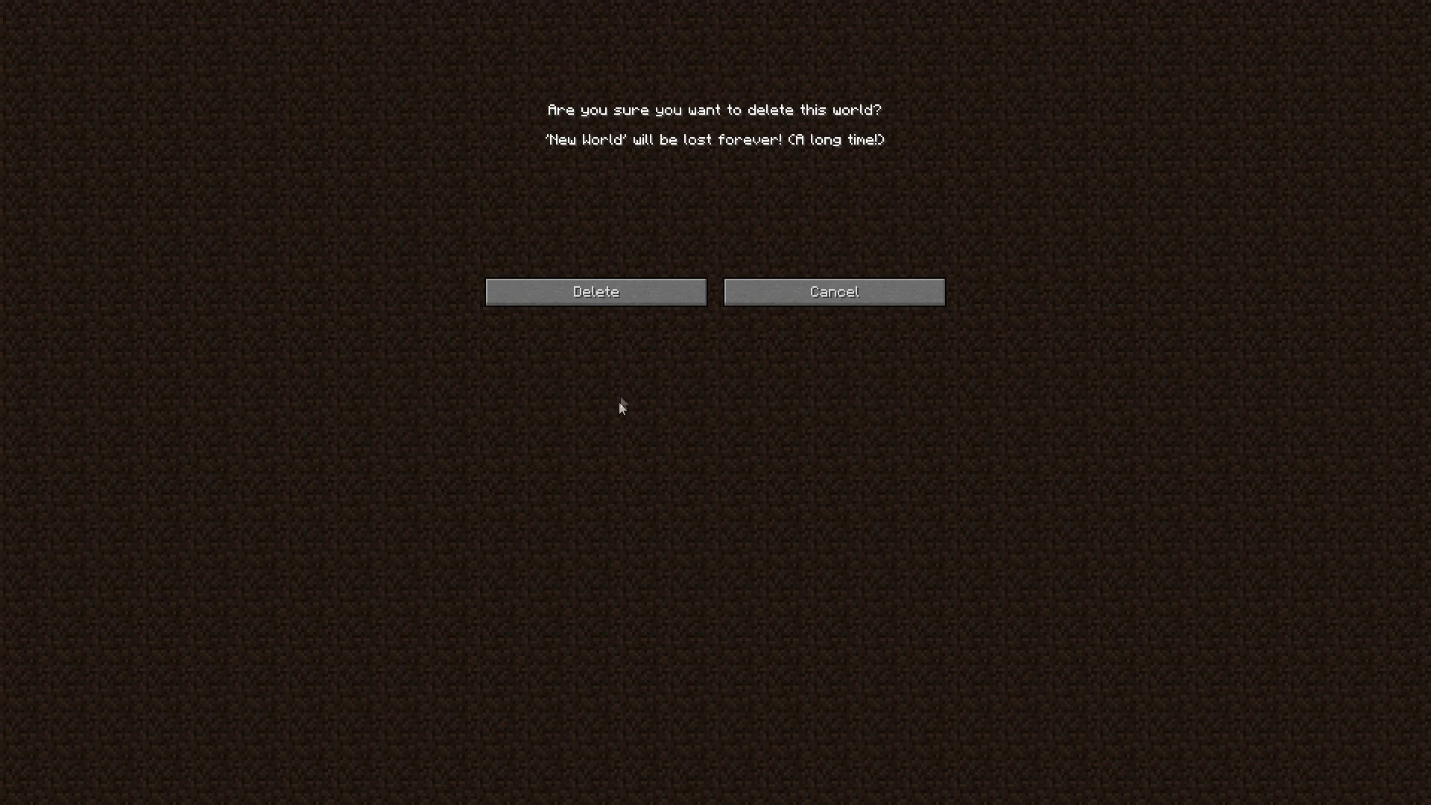
{"action": "left_click", "coordinate": [598, 293]}
{"action": "left_click", "coordinate": [613, 341]}
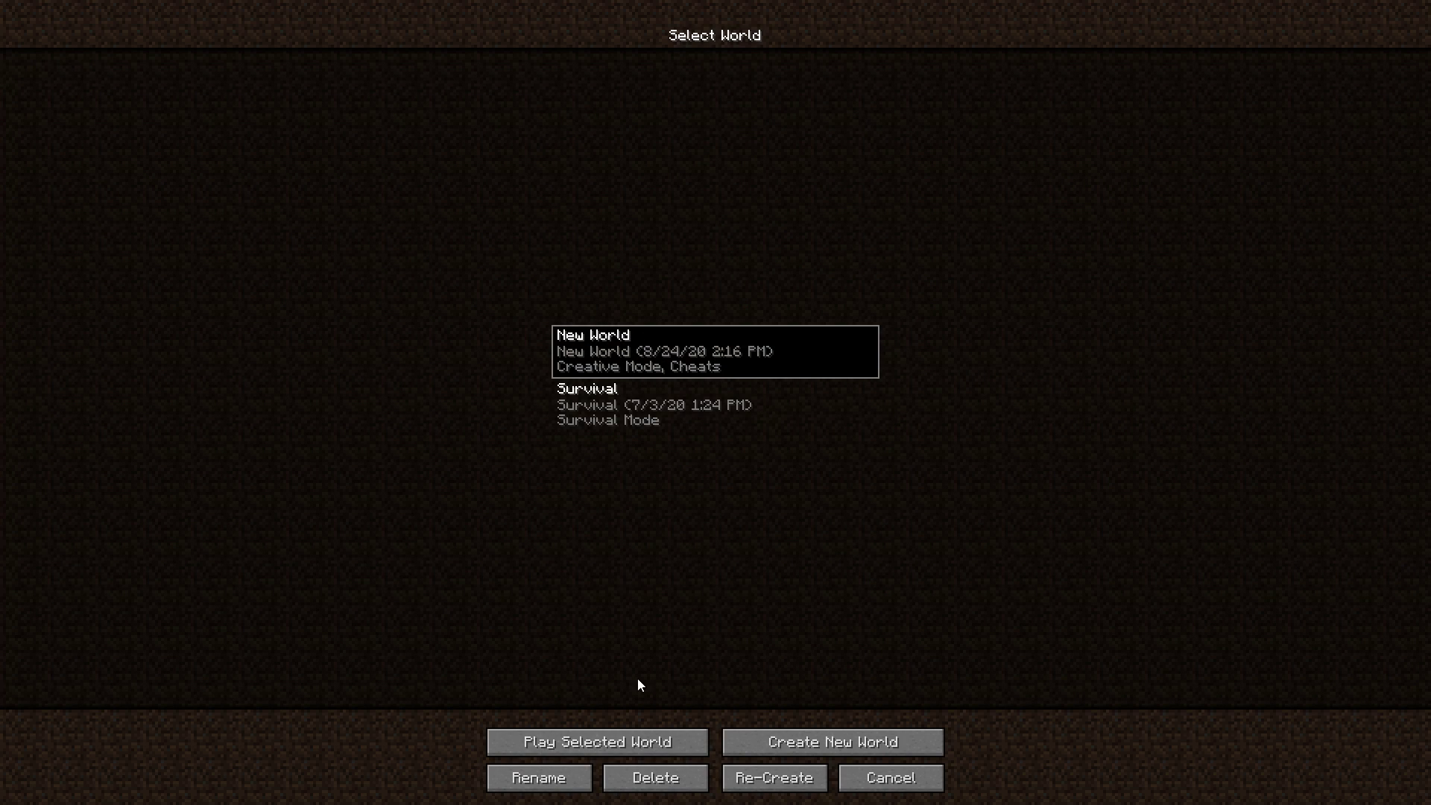
{"action": "left_click", "coordinate": [652, 774]}
{"action": "left_click", "coordinate": [549, 288]}
Create and load a new world in Creative mode.
{"action": "left_click", "coordinate": [796, 743]}
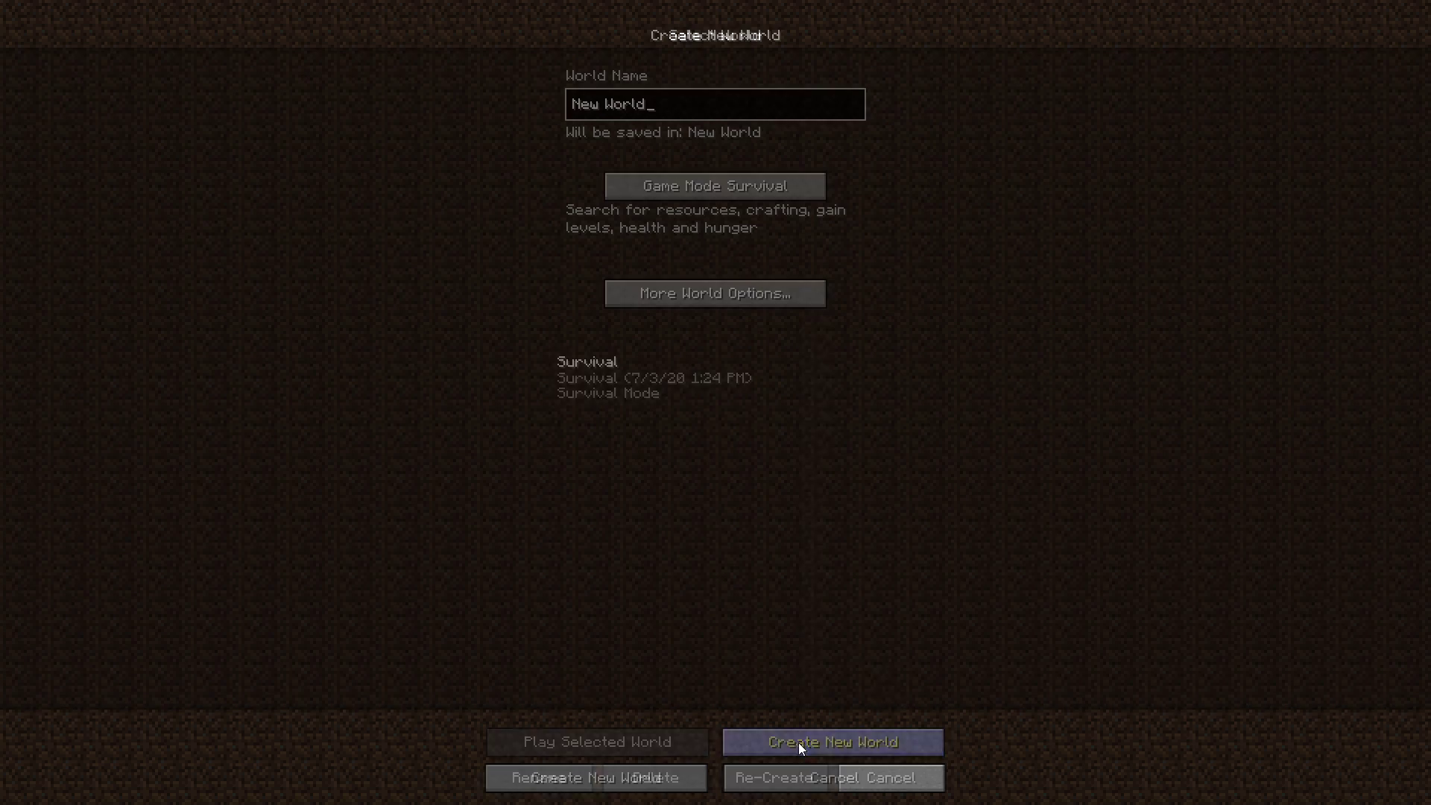
{"action": "left_click", "coordinate": [661, 201]}
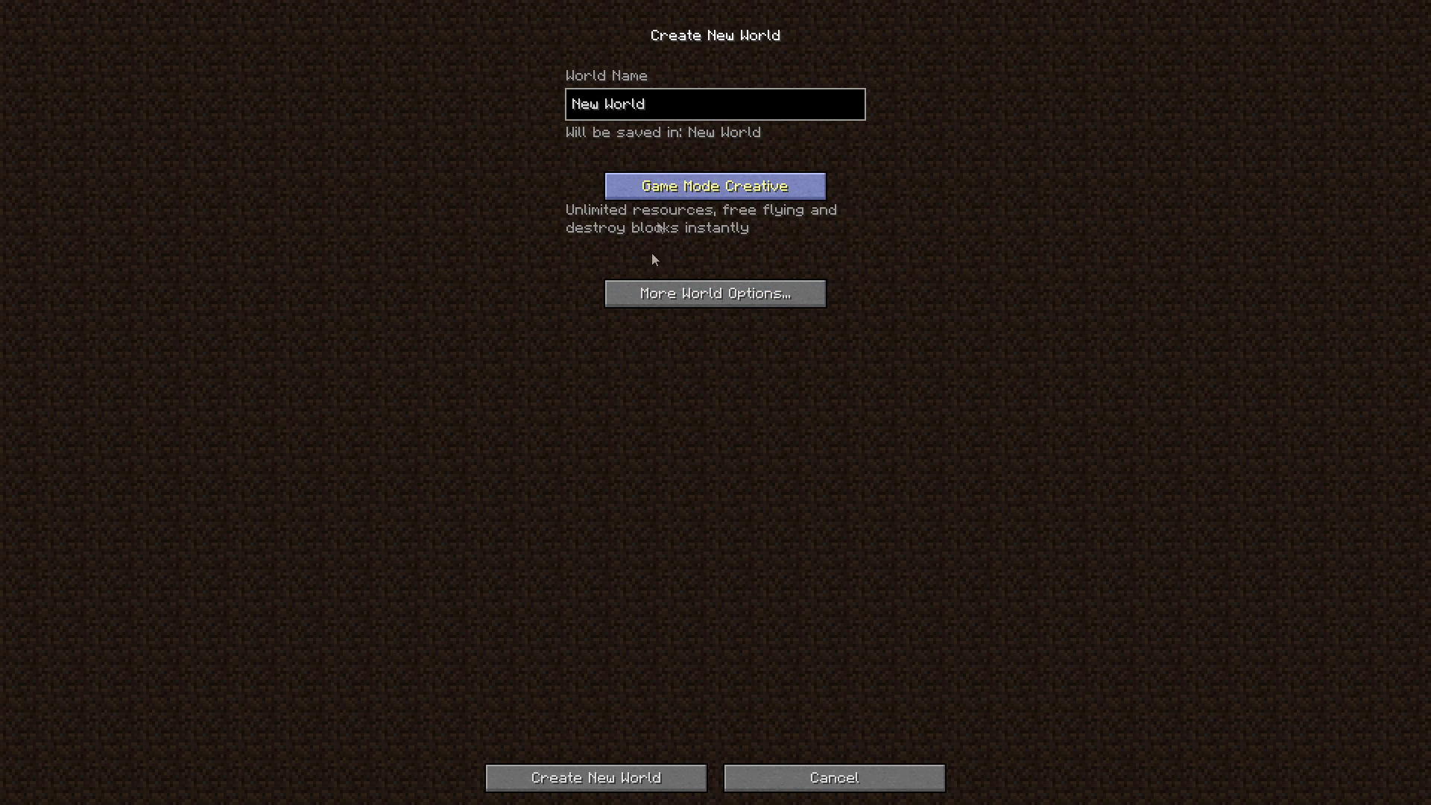
{"action": "left_click", "coordinate": [597, 782]}
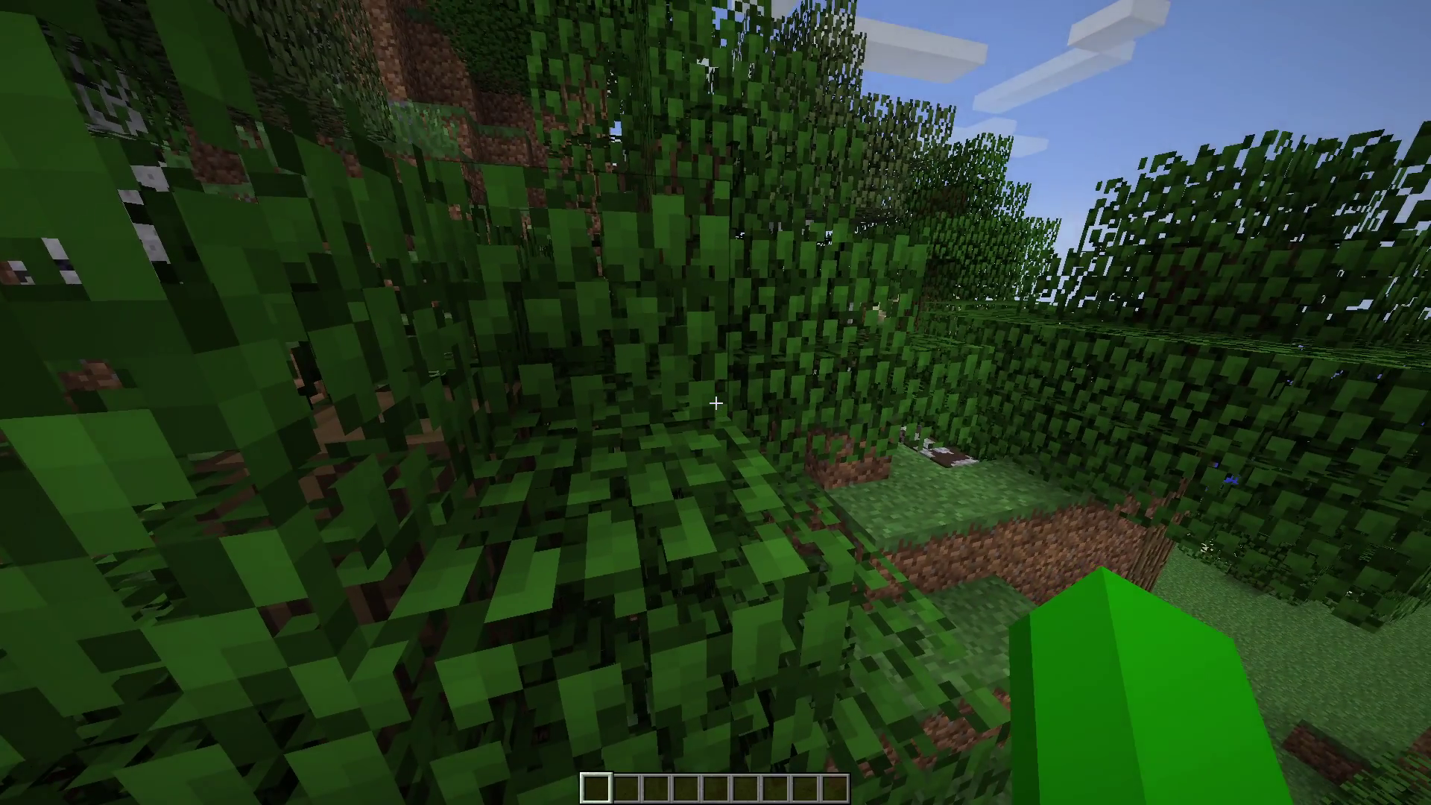
Search 'dia' in the creative inventory and place diamond armor pieces in the hotbar.
{"action": "key", "text": "e"}
{"action": "left_click", "coordinate": [838, 289]}
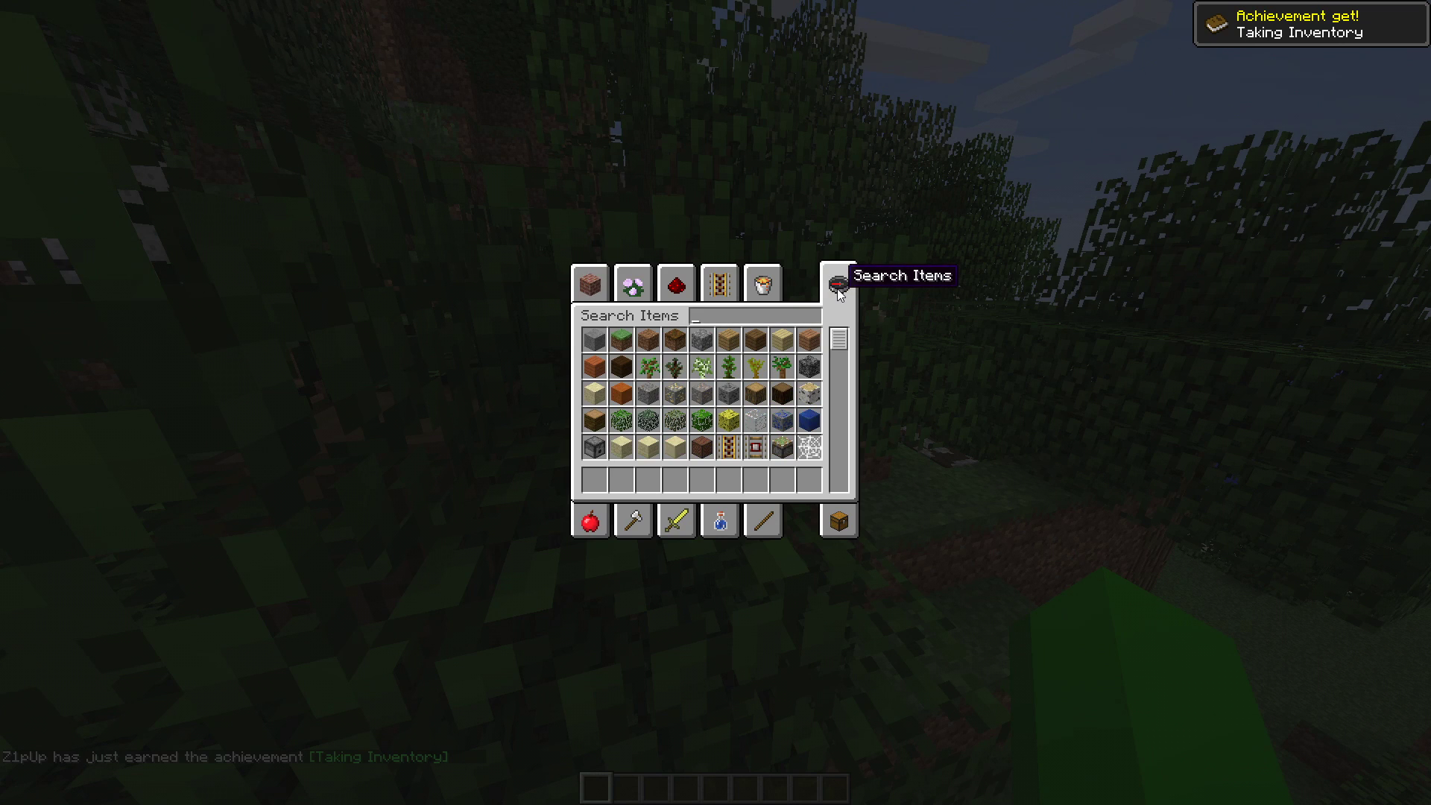
{"action": "type", "text": "dia"}
{"action": "left_click", "coordinate": [675, 367]}
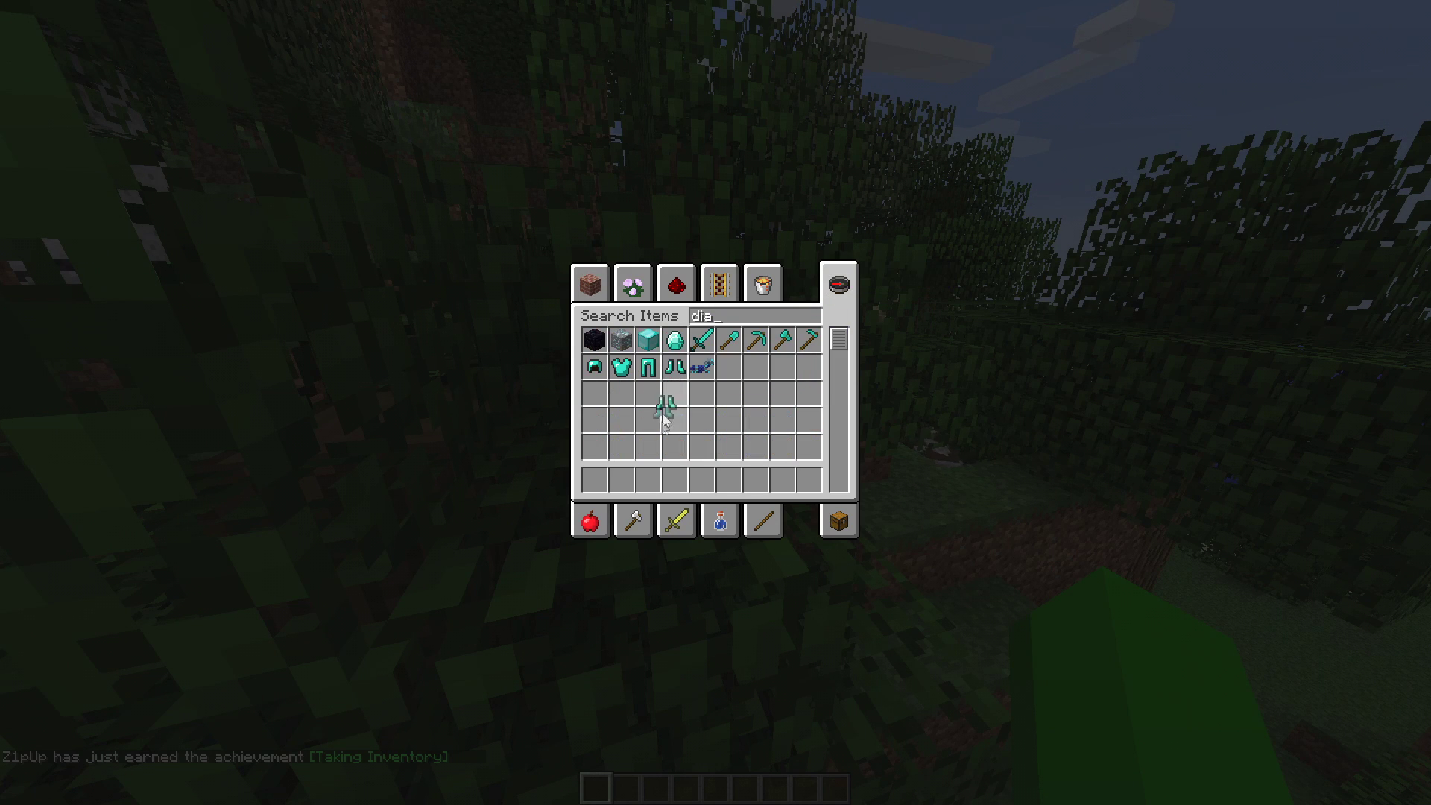
{"action": "left_click", "coordinate": [621, 480]}
{"action": "left_click", "coordinate": [622, 367]}
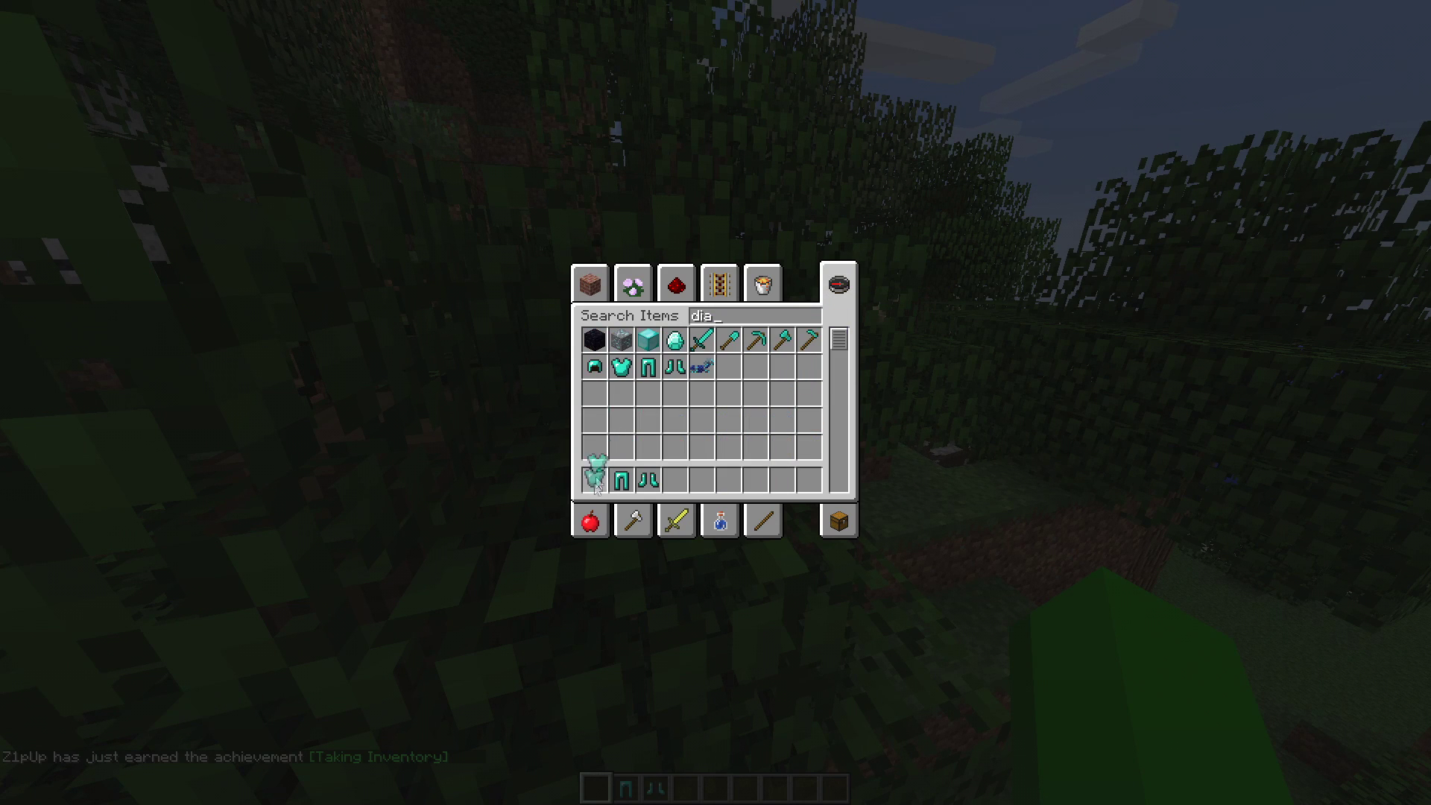
{"action": "left_click", "coordinate": [593, 367]}
{"action": "left_click", "coordinate": [675, 480]}
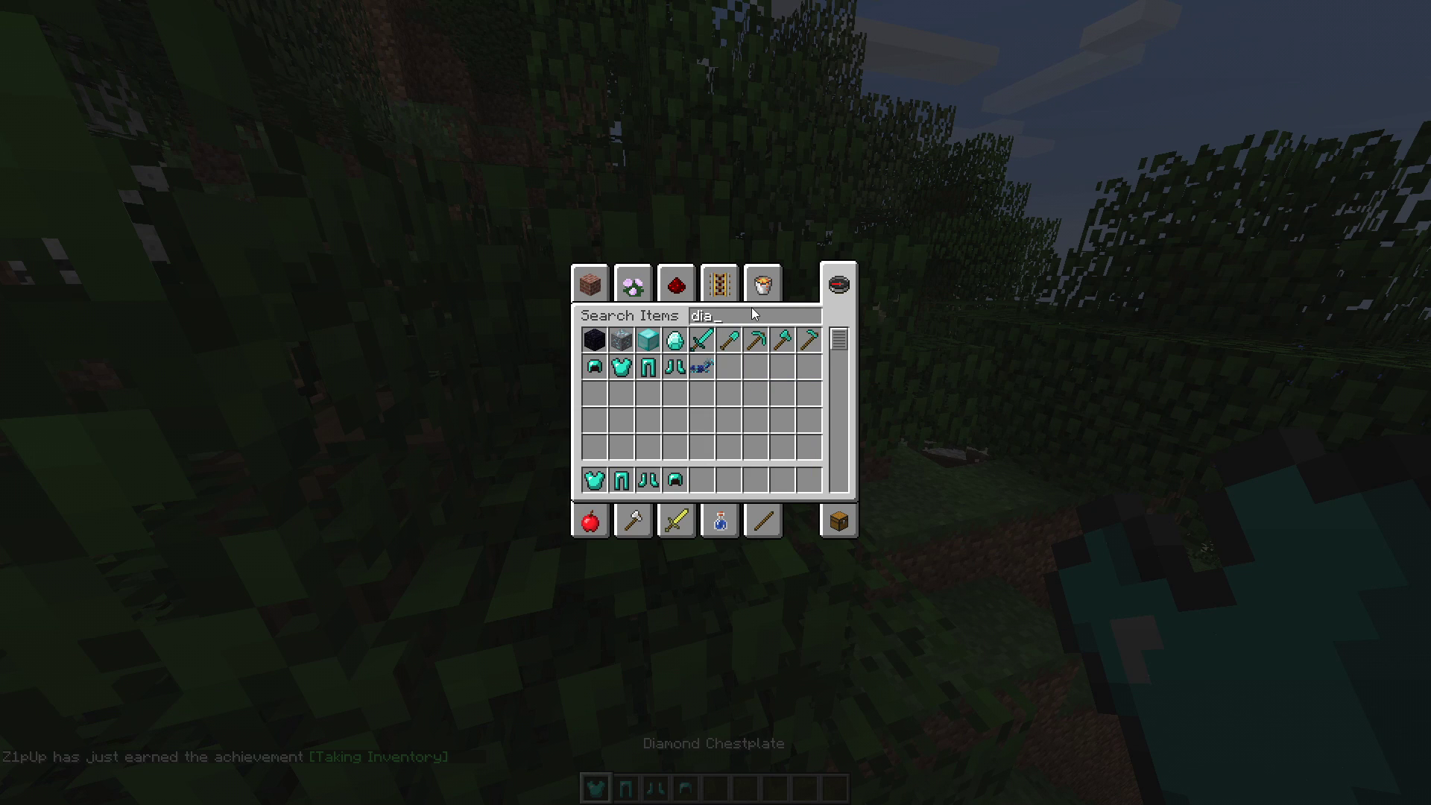
Search 'iron' and place a full iron armor set at the end of the hotbar.
{"action": "right_click", "coordinate": [751, 313]}
{"action": "type", "text": "iron"}
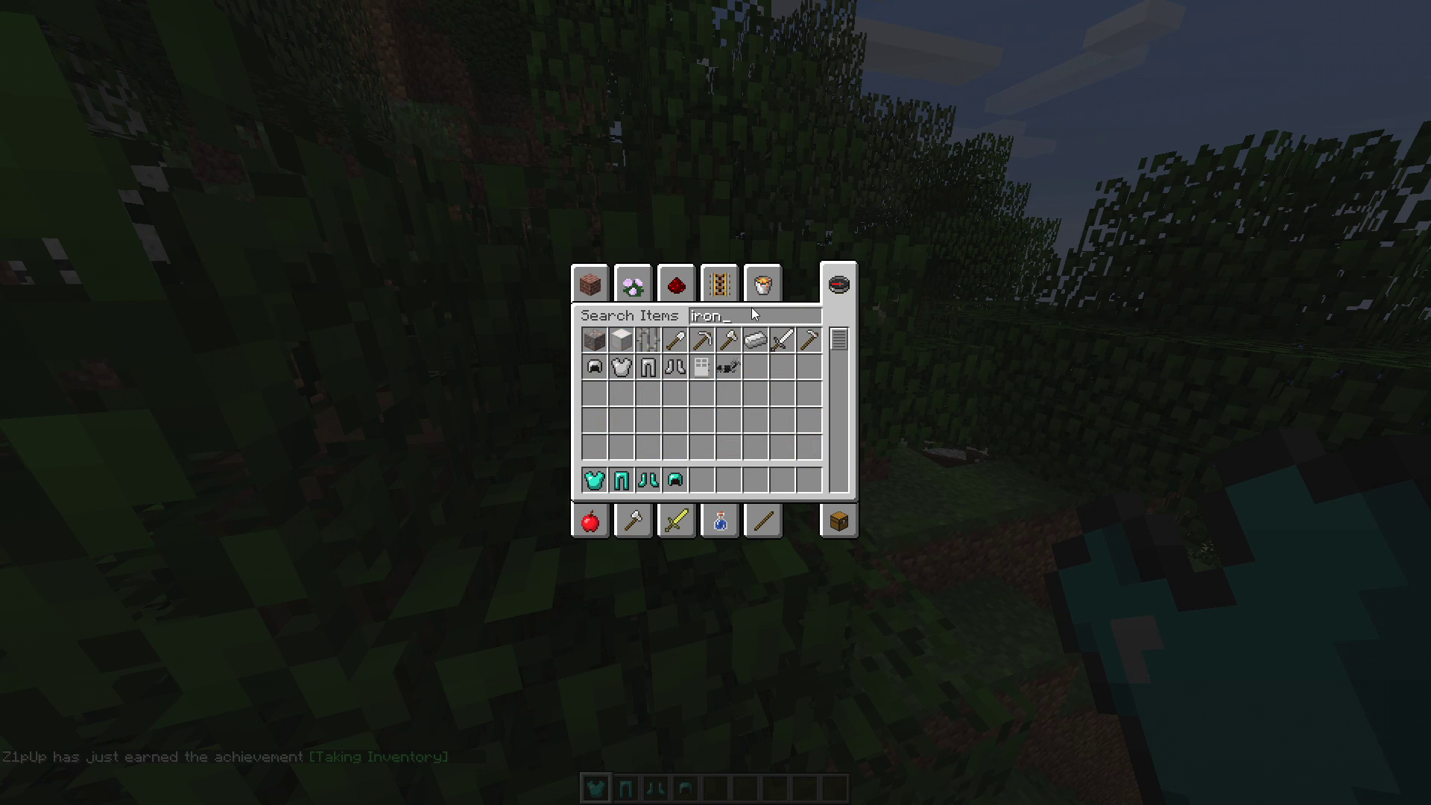
{"action": "left_click", "coordinate": [674, 367]}
{"action": "left_click", "coordinate": [802, 483]}
{"action": "left_click", "coordinate": [701, 367]}
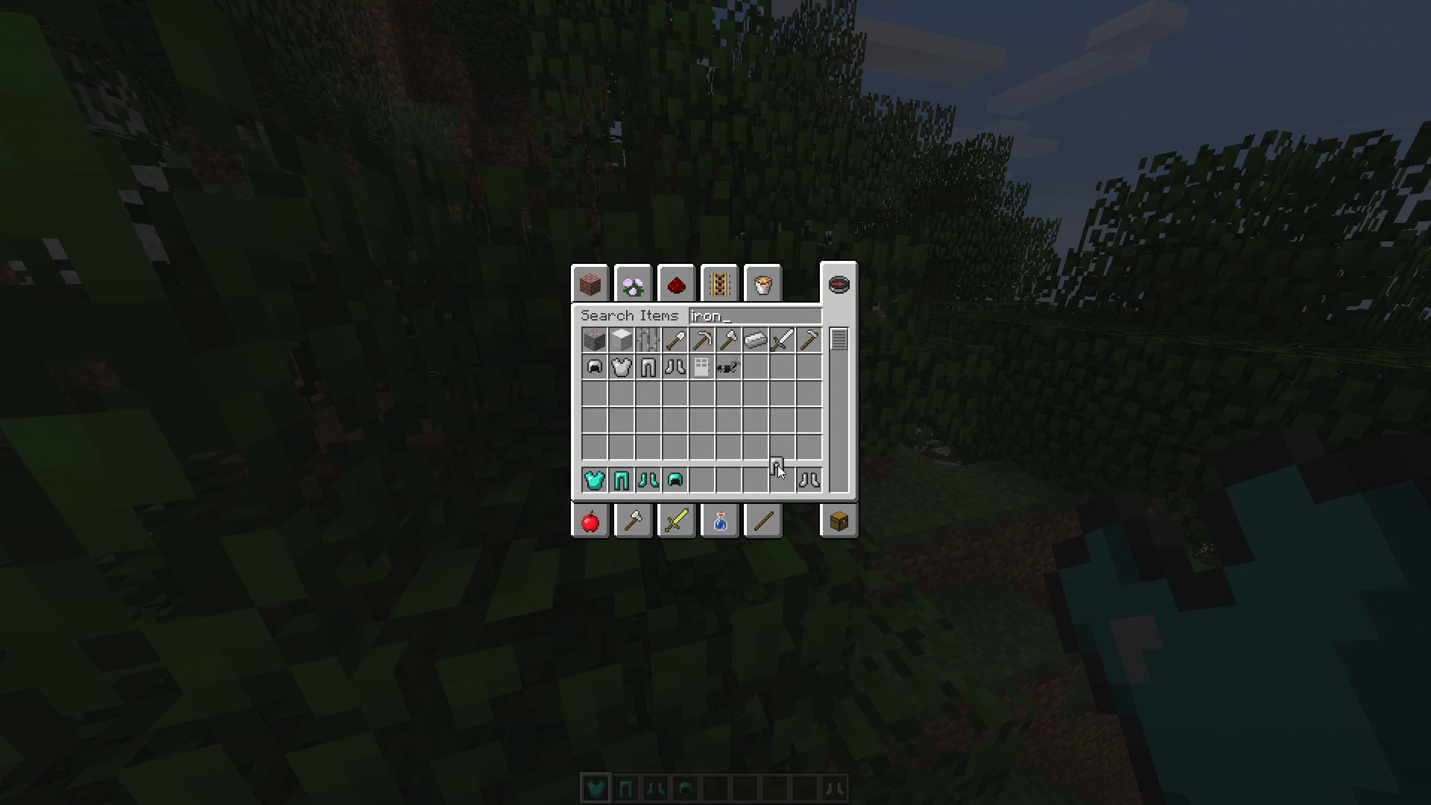
{"action": "left_click", "coordinate": [620, 366]}
{"action": "left_click", "coordinate": [754, 480]}
{"action": "left_click", "coordinate": [594, 367]}
{"action": "left_click", "coordinate": [728, 481]}
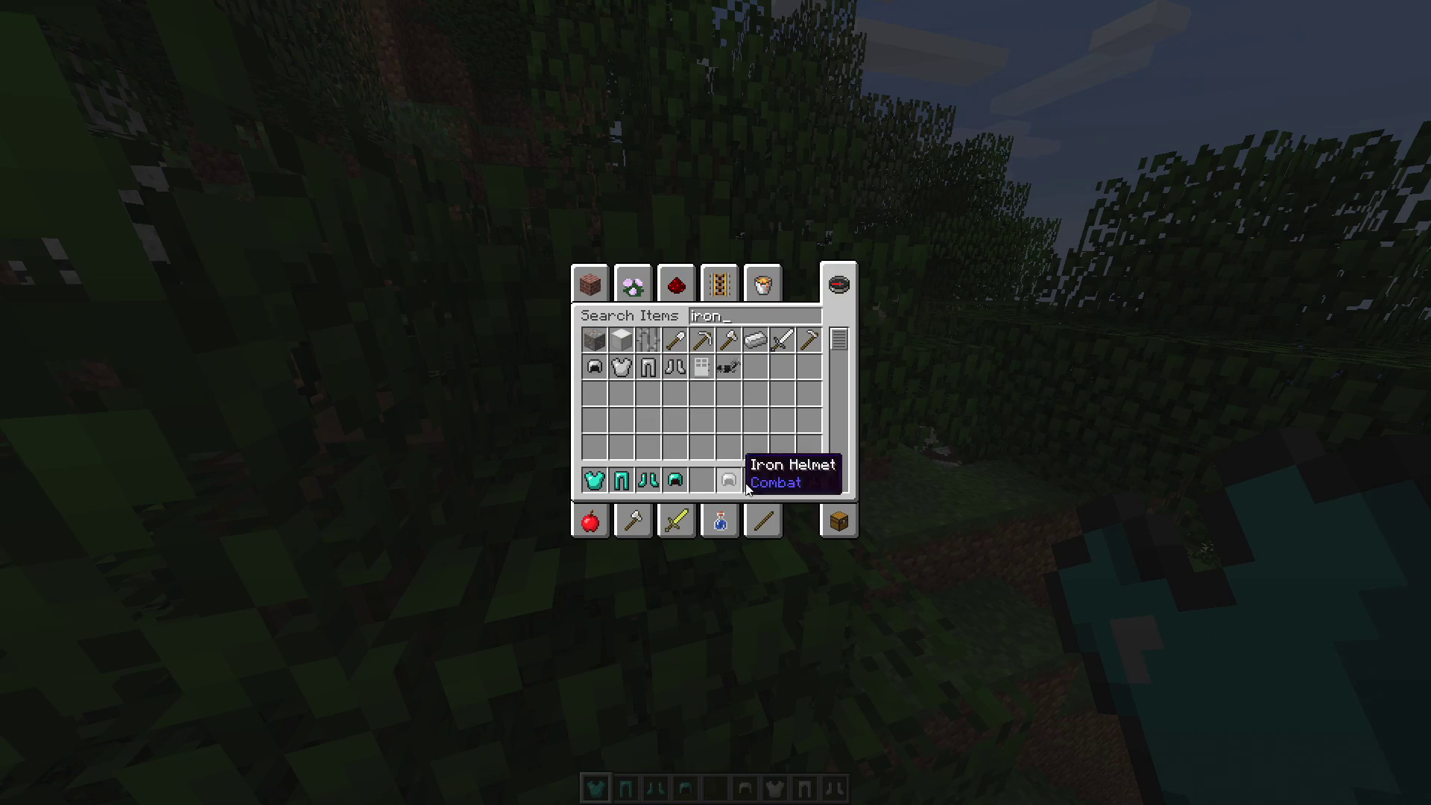
Equip the diamond armor on the player from the survival inventory view.
{"action": "left_click", "coordinate": [839, 284]}
{"action": "left_click", "coordinate": [674, 480], "text": "shift"}
{"action": "left_click", "coordinate": [620, 479], "text": "shift"}
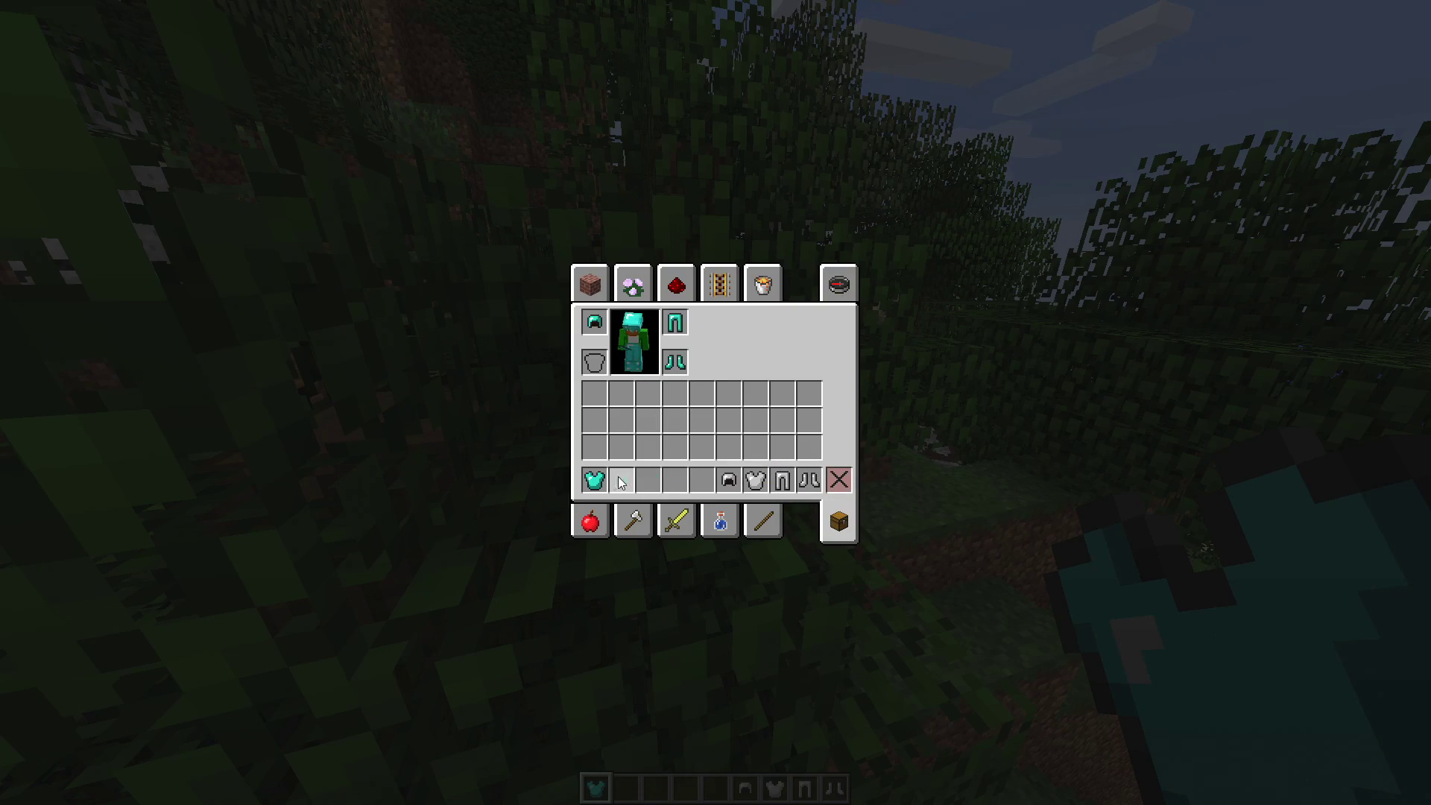
{"action": "key", "text": "e"}
Run /gamemode 0 to switch to Survival and reopen the inventory.
{"action": "key", "text": "e"}
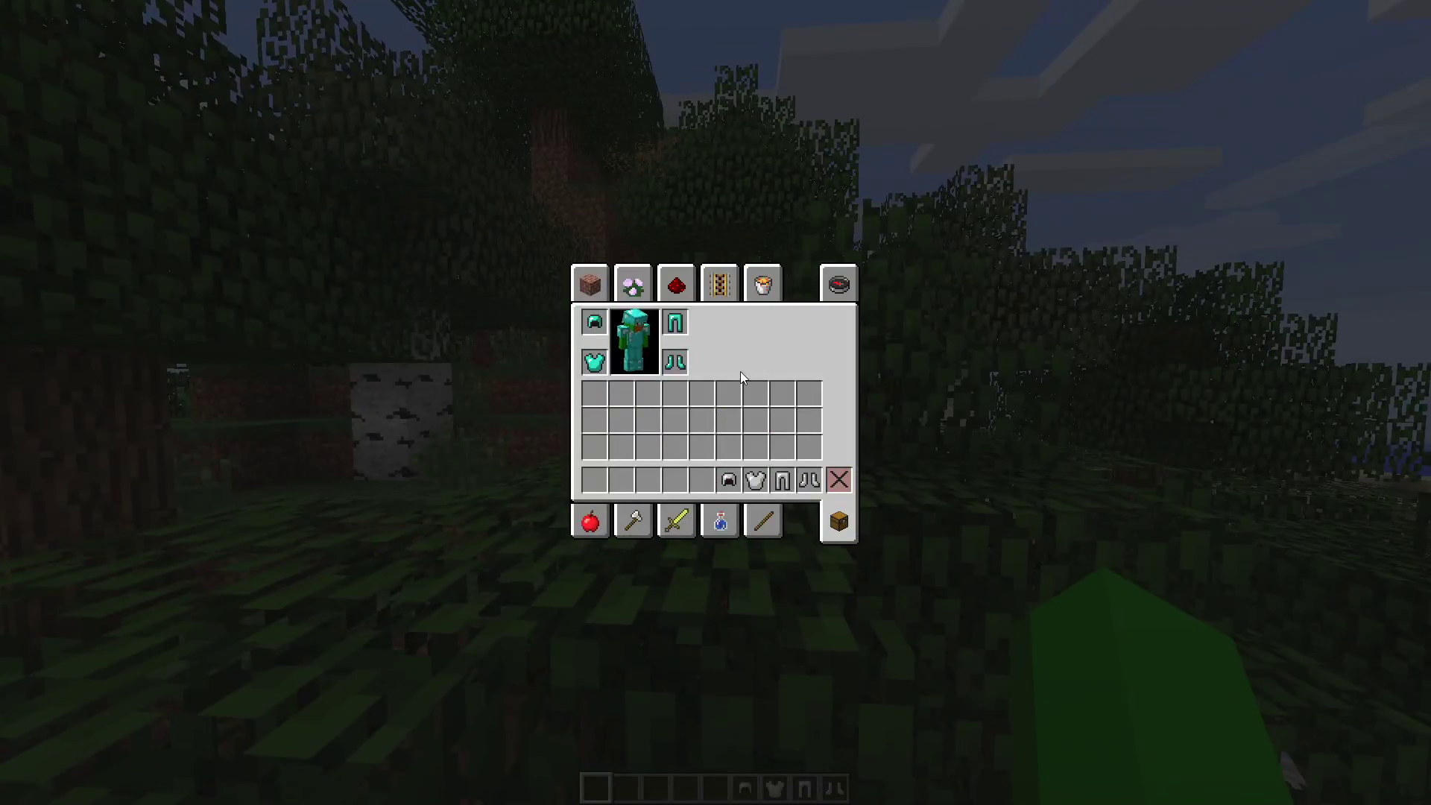
{"action": "key", "text": "e"}
{"action": "type", "text": "ee/"}
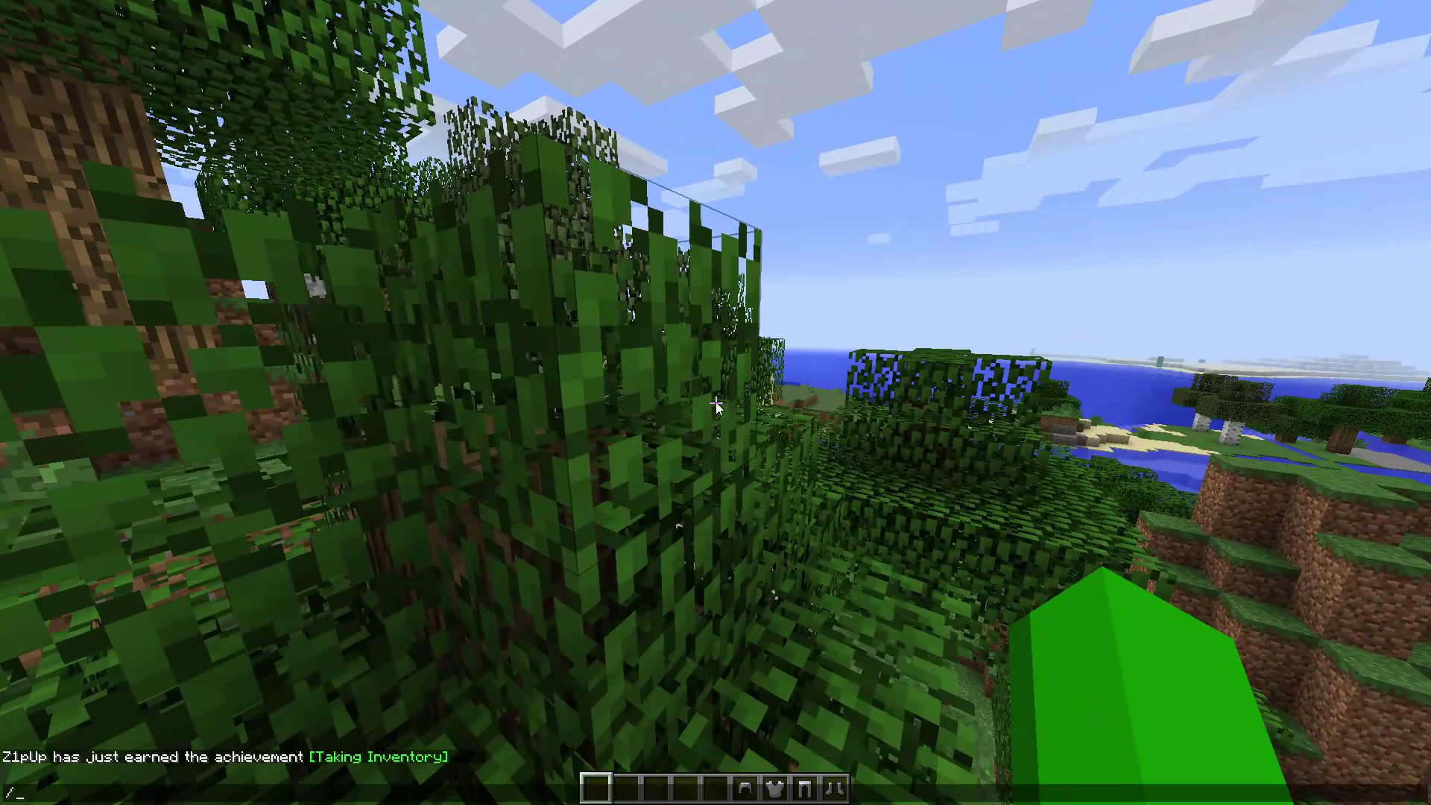
{"action": "type", "text": " 0"}
{"action": "key", "text": "Return"}
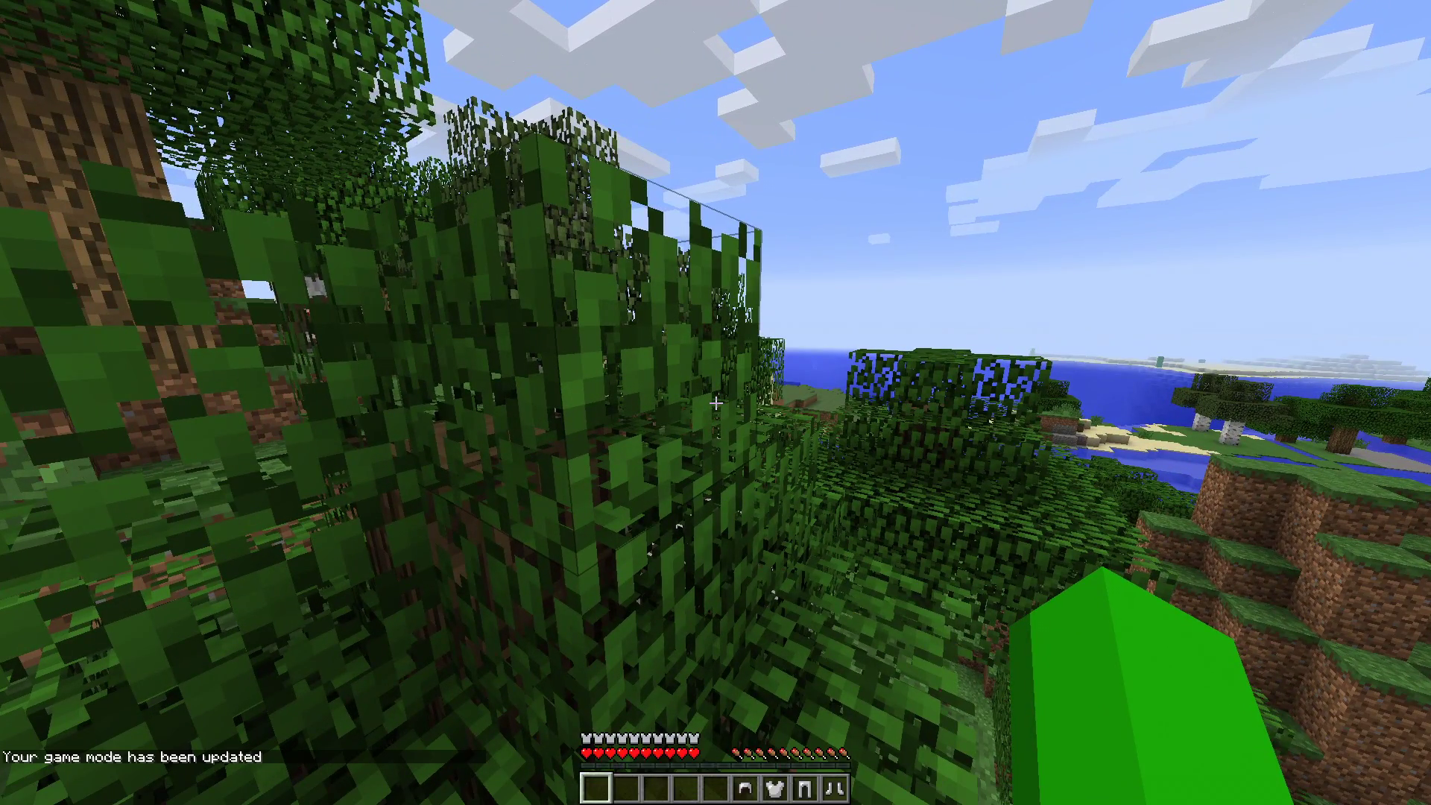
{"action": "key", "text": "e"}
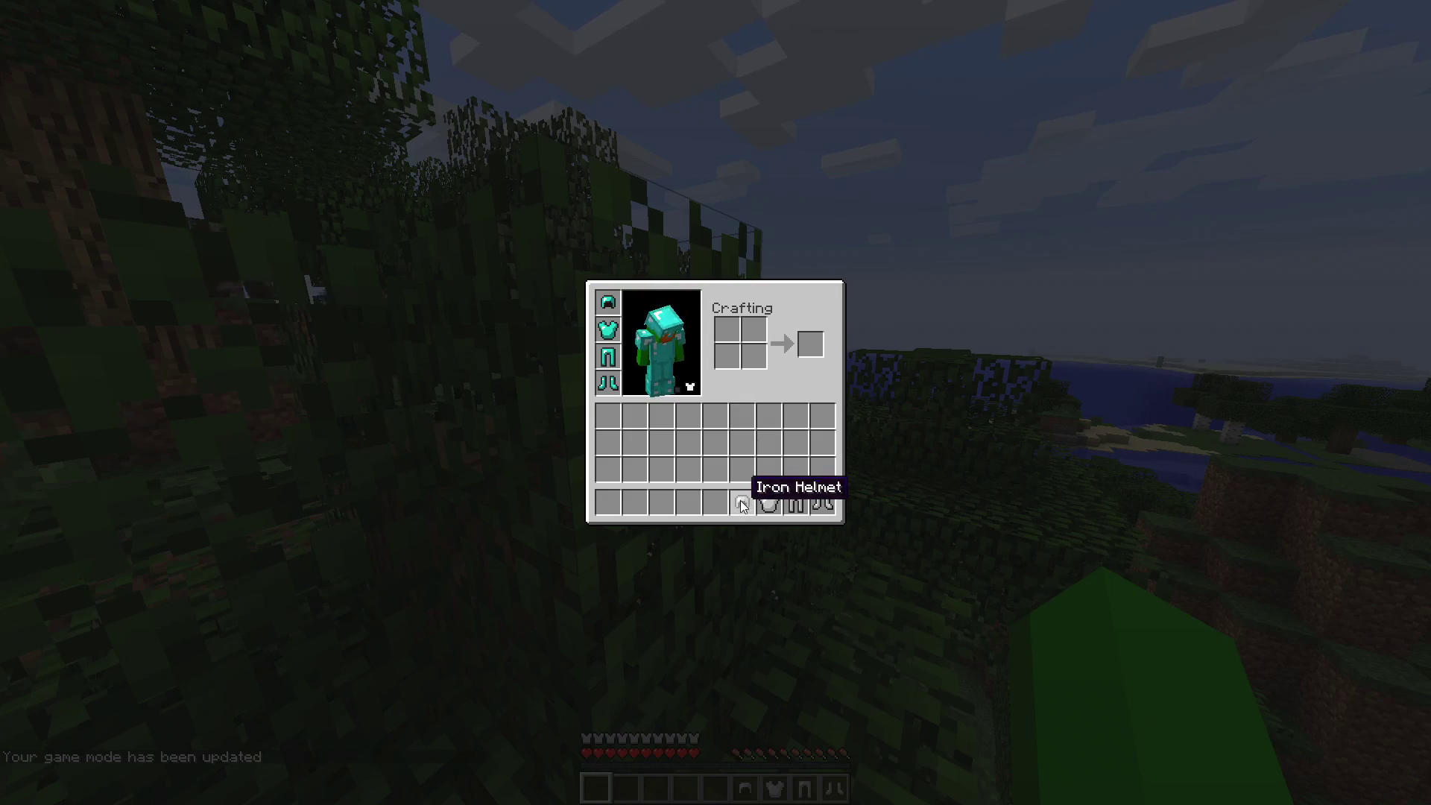
Fill the cosmetic armor slots with the iron helmet, chestplate, leggings and boots.
{"action": "left_click", "coordinate": [690, 389]}
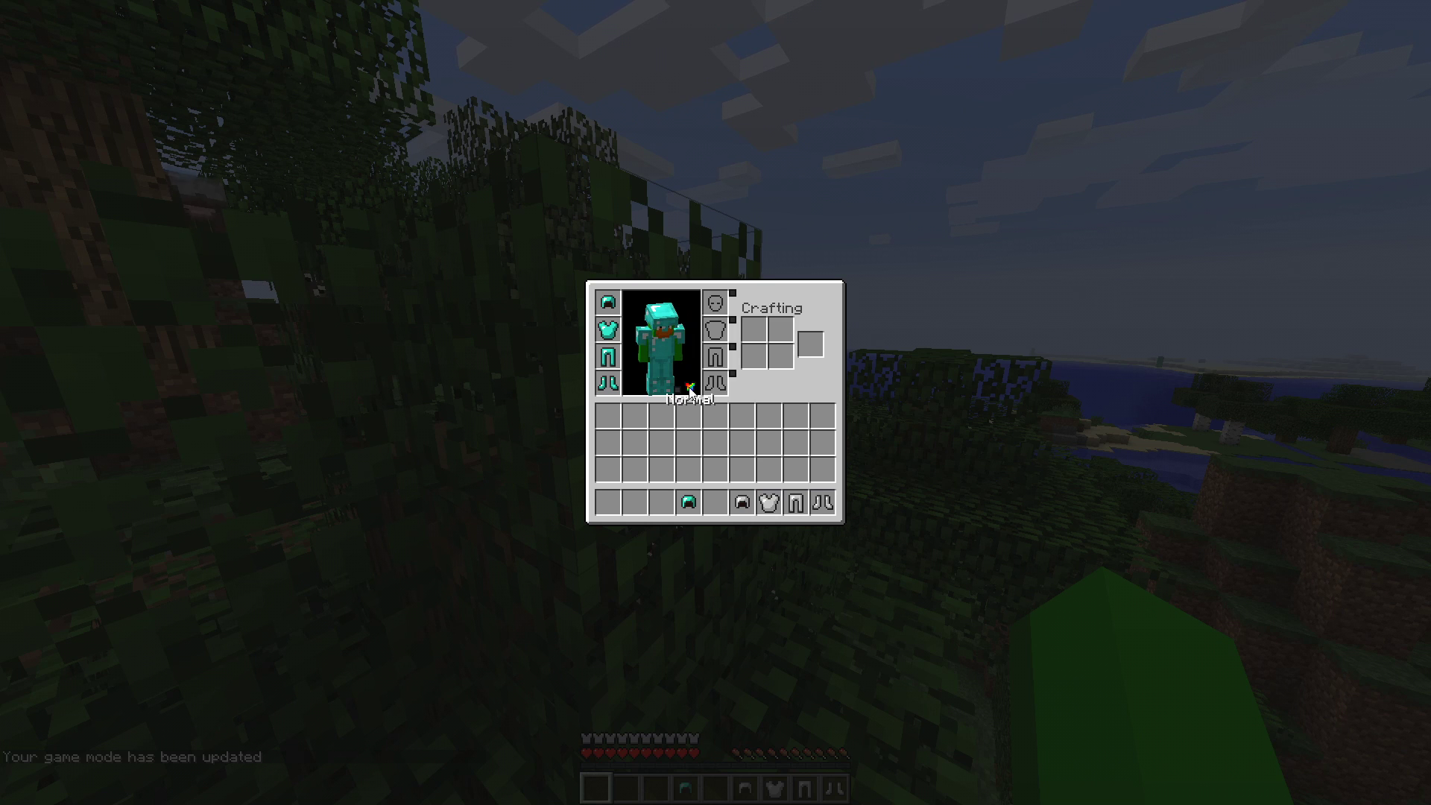
{"action": "left_click", "coordinate": [741, 502], "text": "shift"}
{"action": "left_click", "coordinate": [607, 414], "text": "shift"}
{"action": "left_click", "coordinate": [768, 502], "text": "shift"}
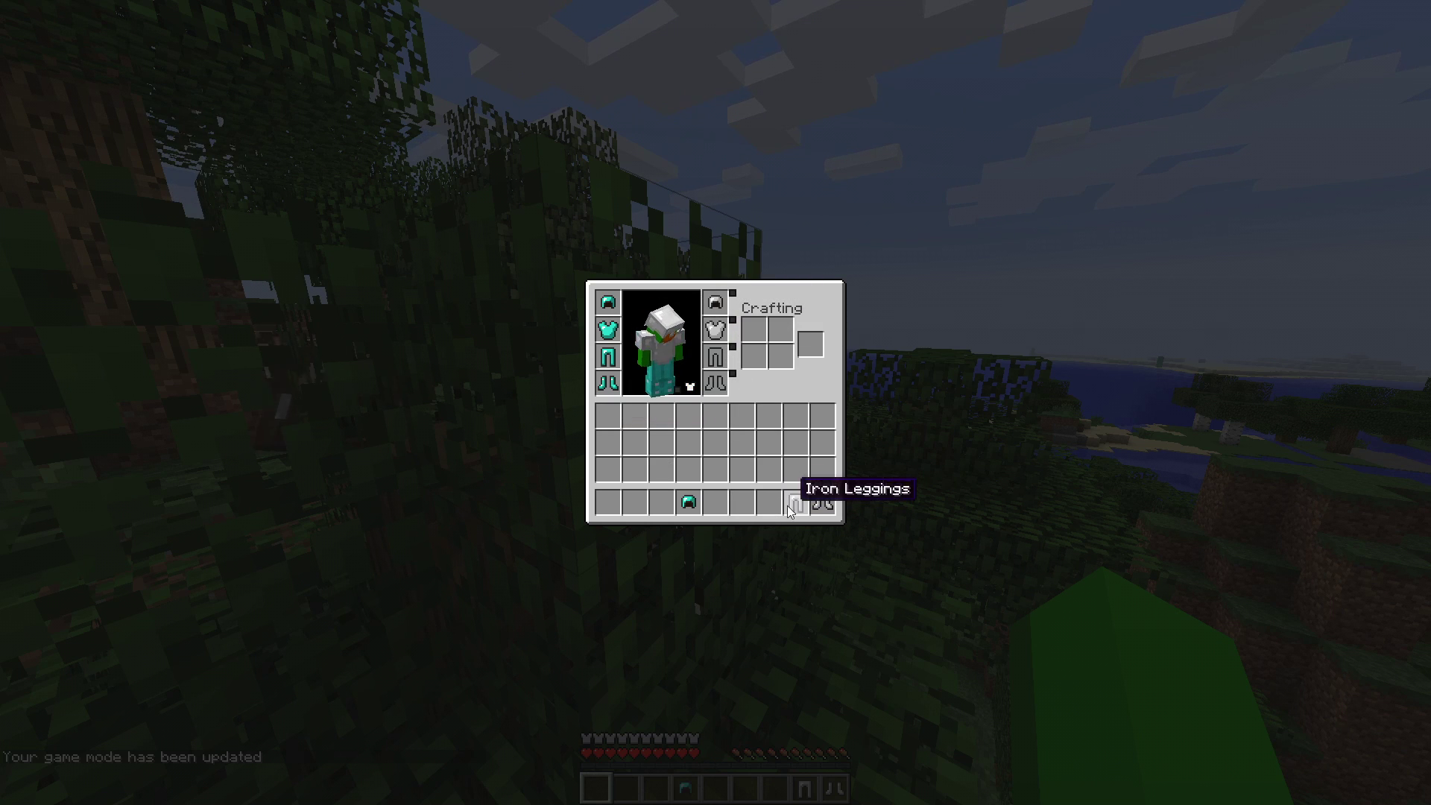
{"action": "left_click", "coordinate": [823, 501], "text": "shift"}
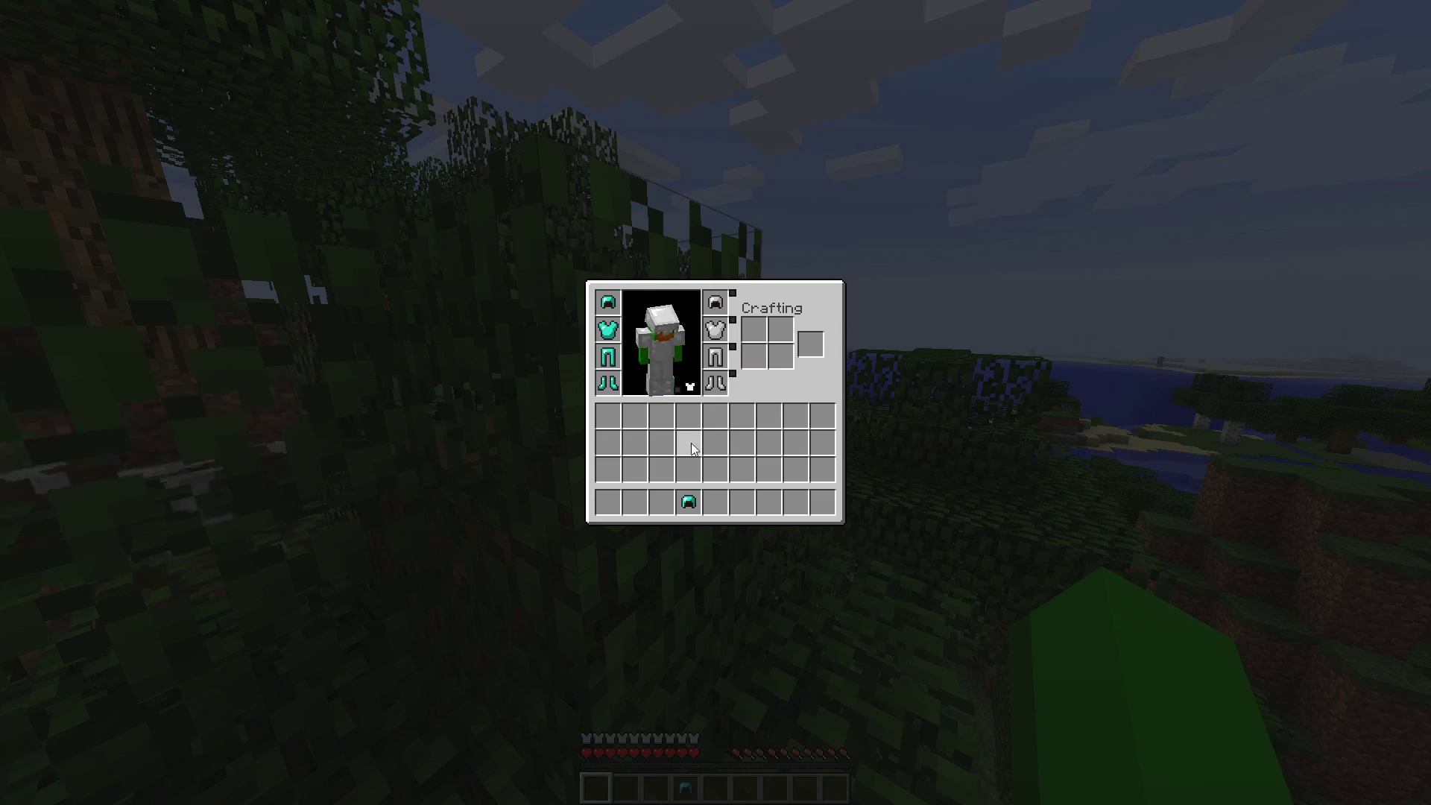
{"action": "key", "text": "e"}
Store the diamond helmet in the inventory, close it and walk forward toward the beach.
{"action": "key", "text": "Escape"}
{"action": "key", "text": "Escape"}
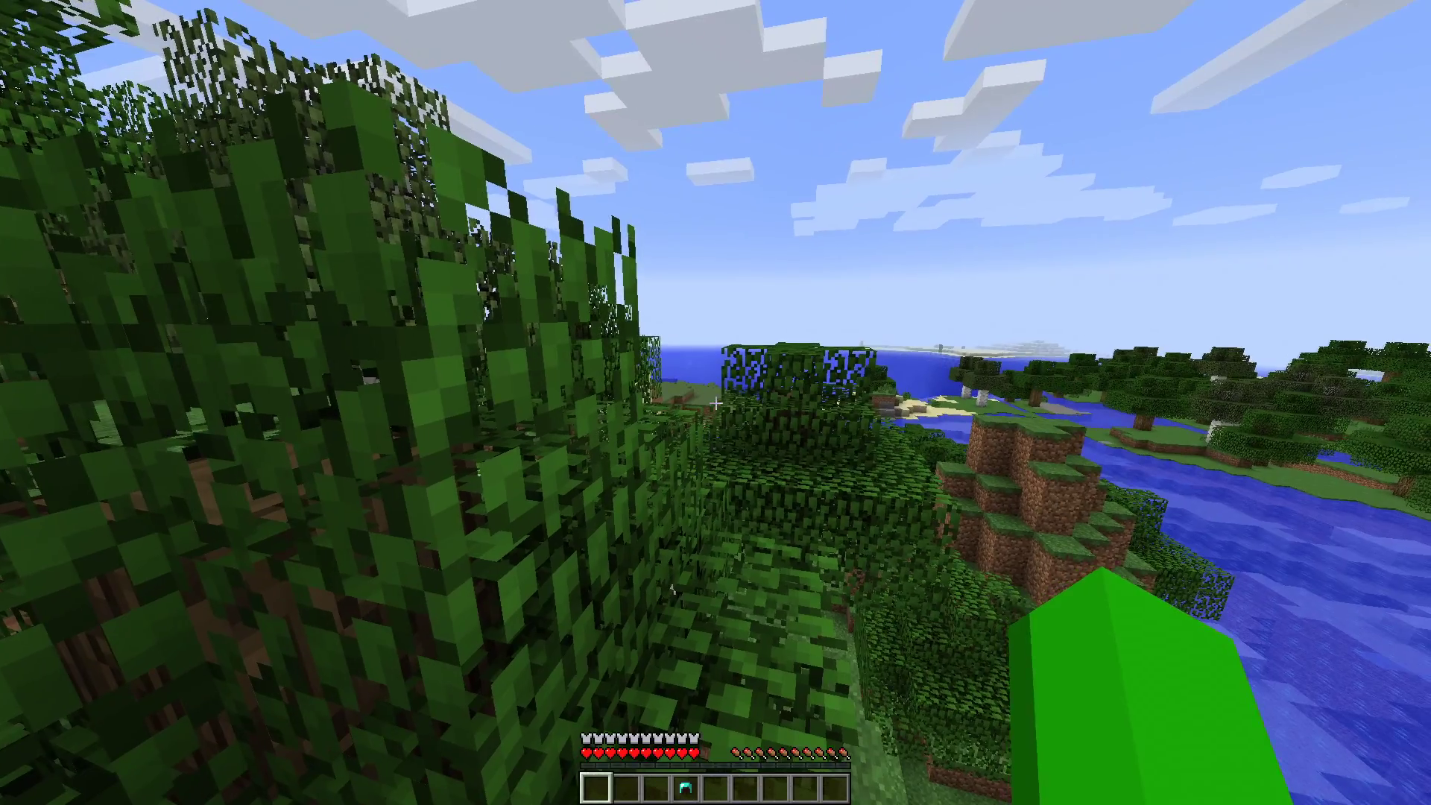
{"action": "key", "text": "e"}
{"action": "left_click", "coordinate": [688, 501]}
{"action": "left_click", "coordinate": [607, 415]}
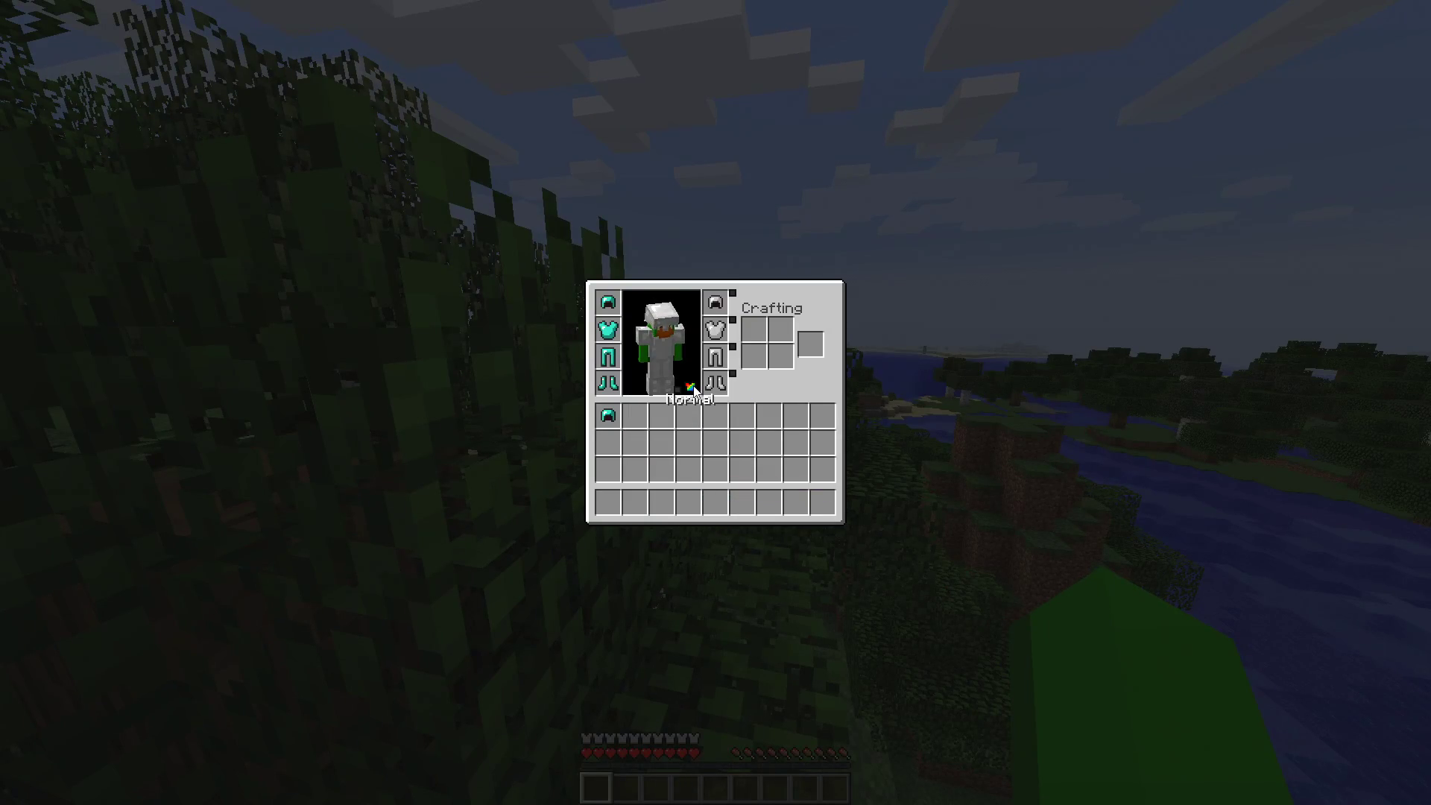
{"action": "key", "text": "e"}
{"action": "key", "text": "w"}
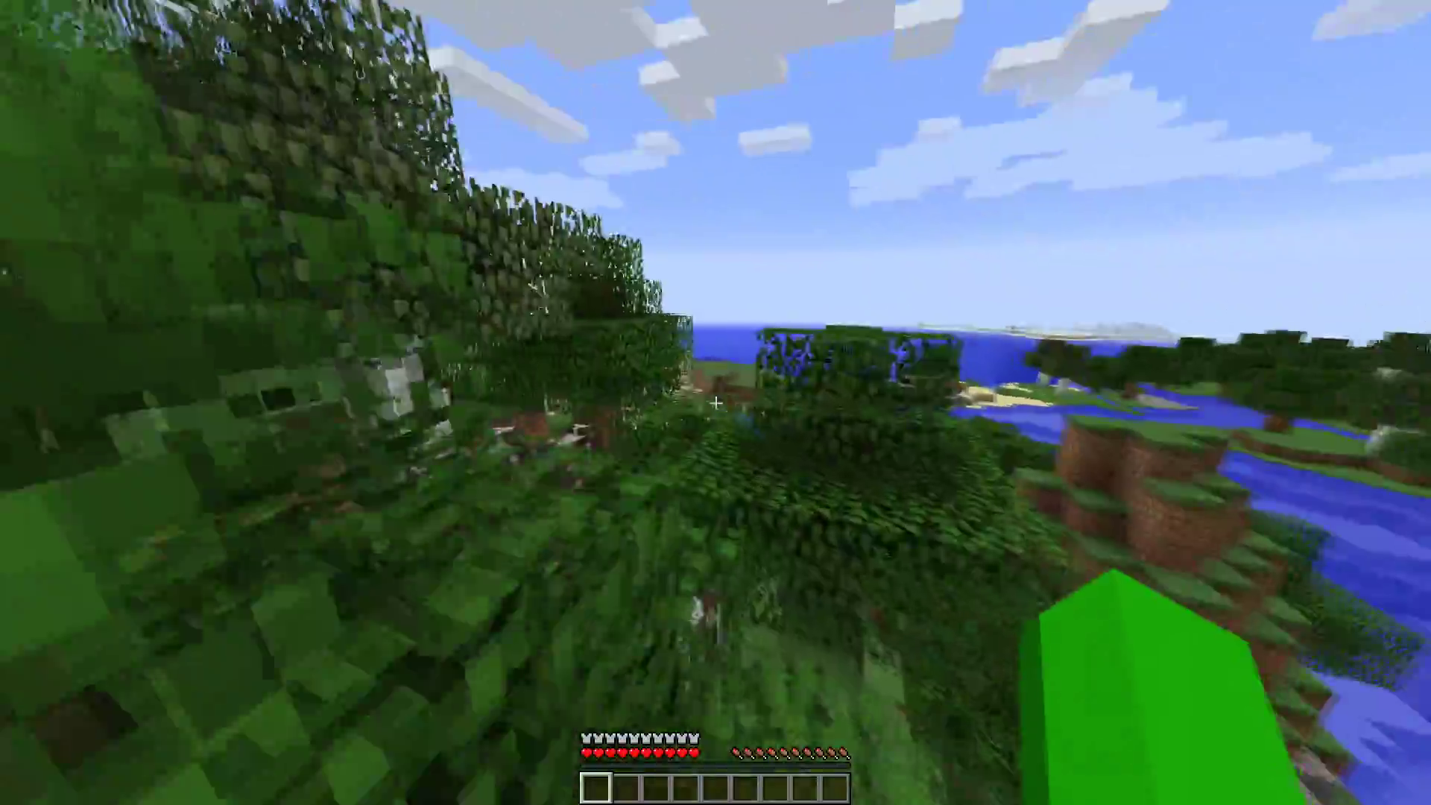
{"action": "key", "text": "w"}
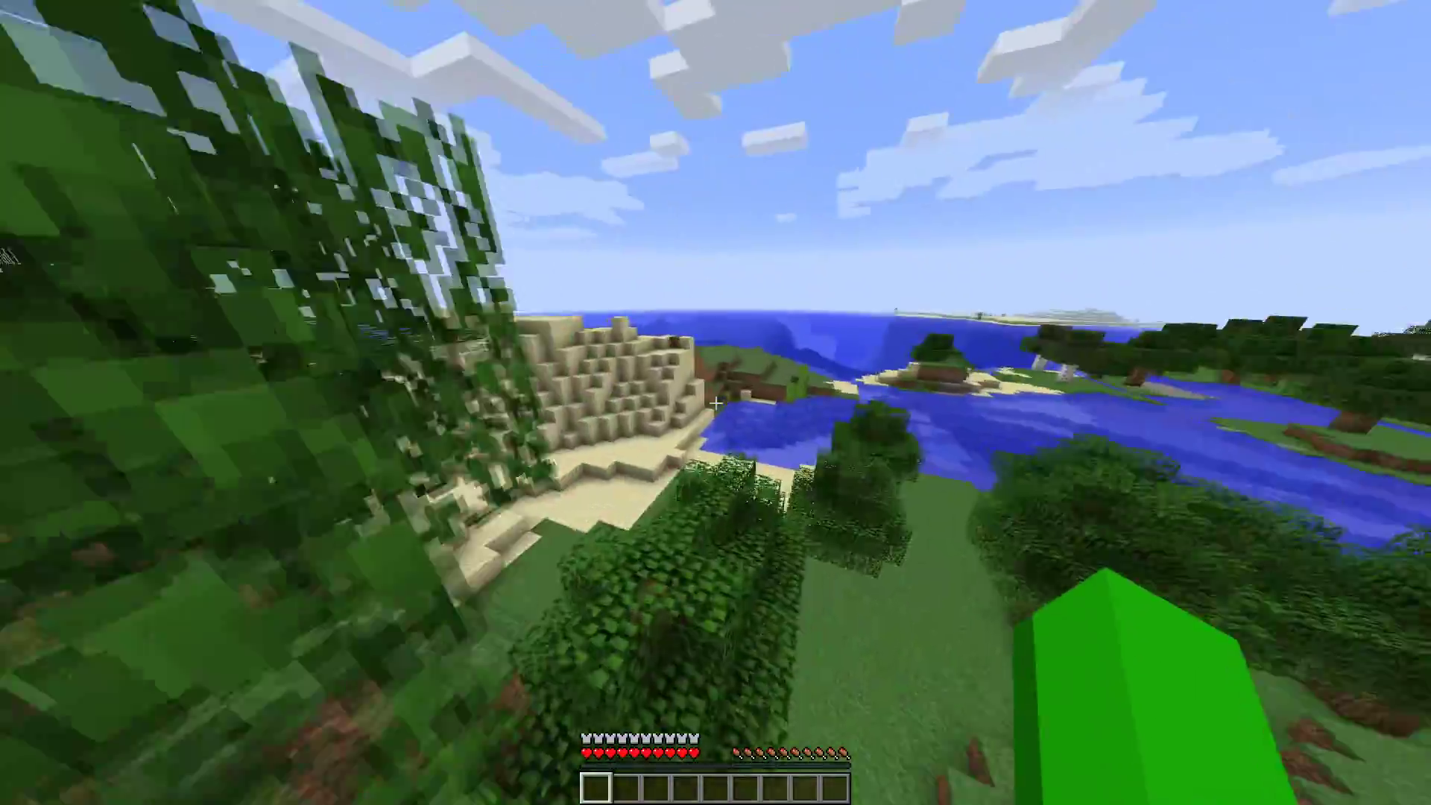